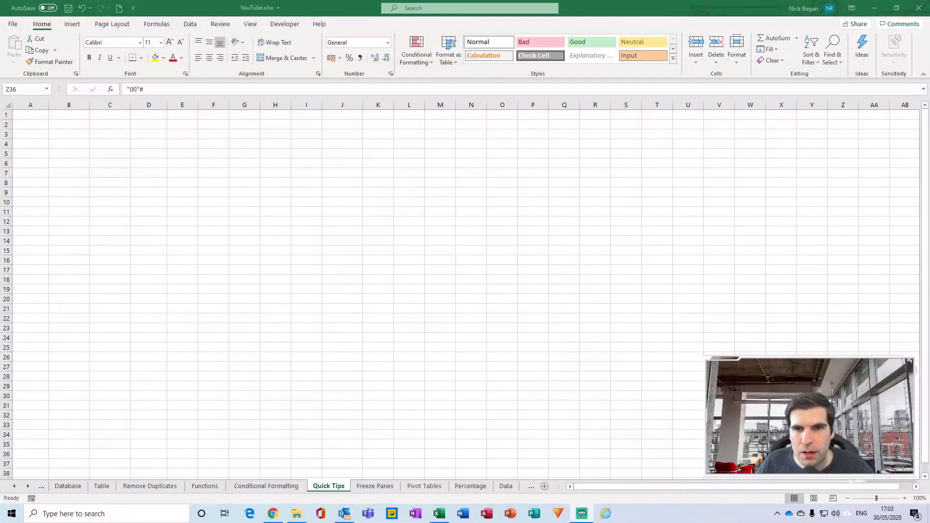
# - Clear the empty block of cells from C3 to Q21
pyautogui.click(186, 166)
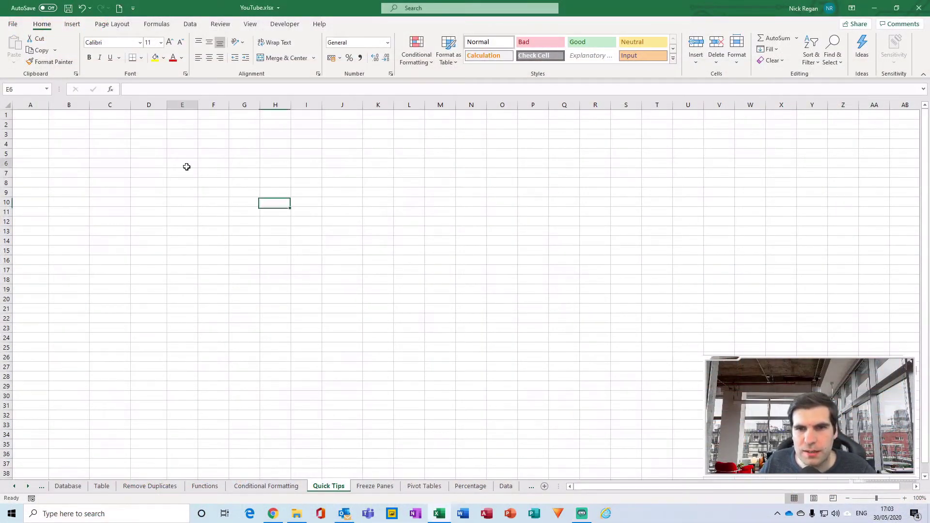
pyautogui.moveTo(112, 138); pyautogui.dragTo(537, 310)
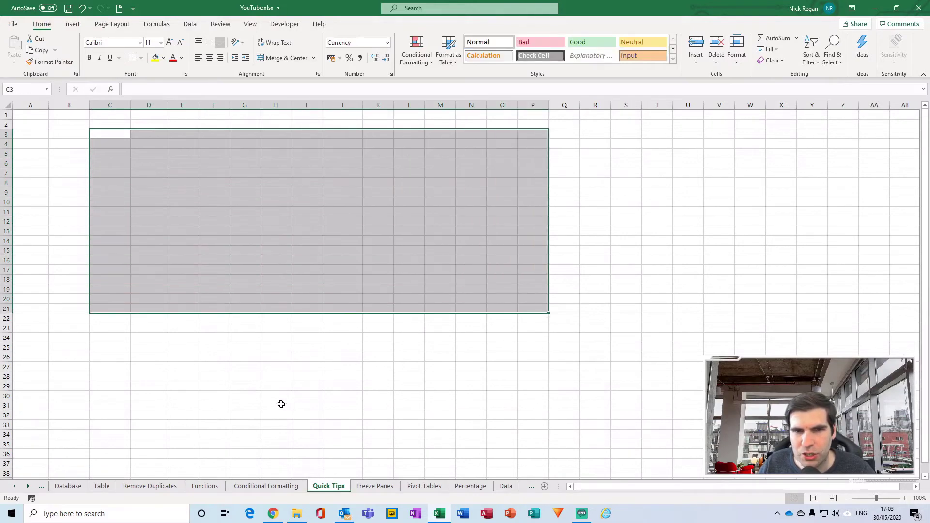
pyautogui.click(244, 347)
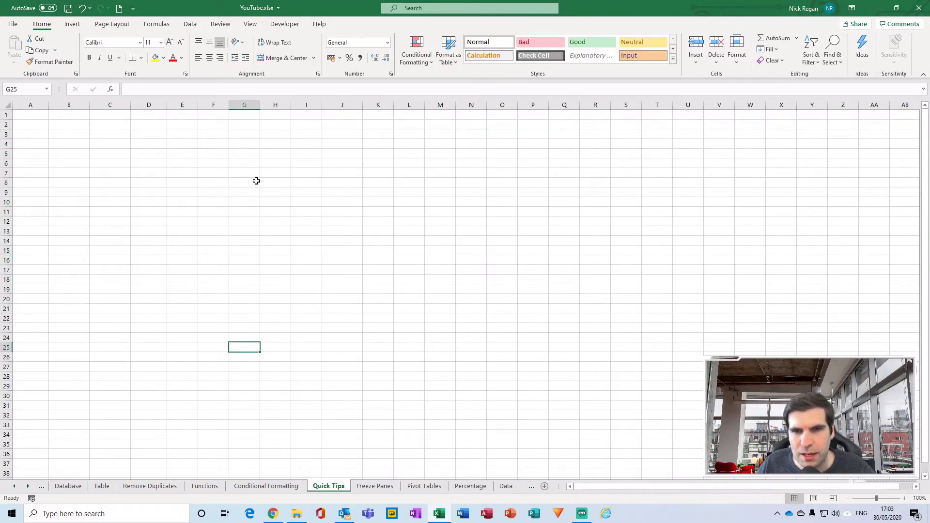
pyautogui.click(38, 118)
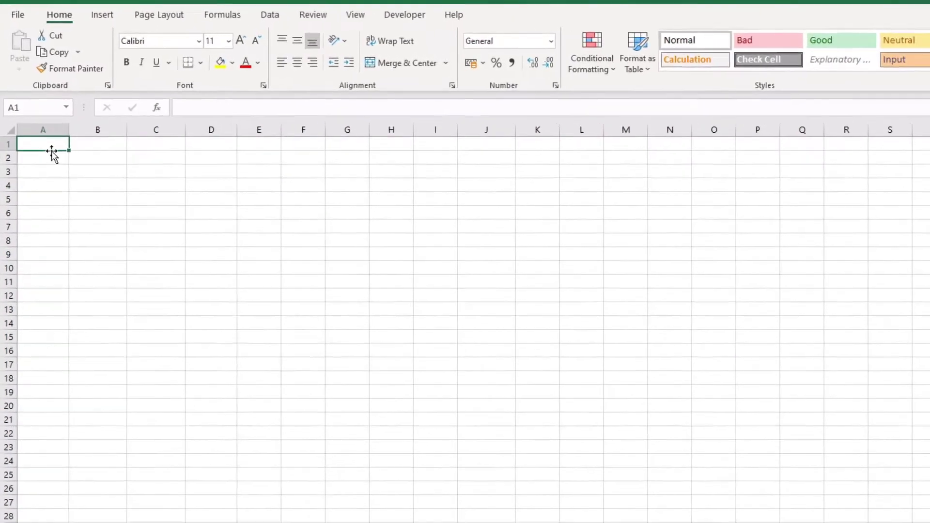
pyautogui.write('Produc')
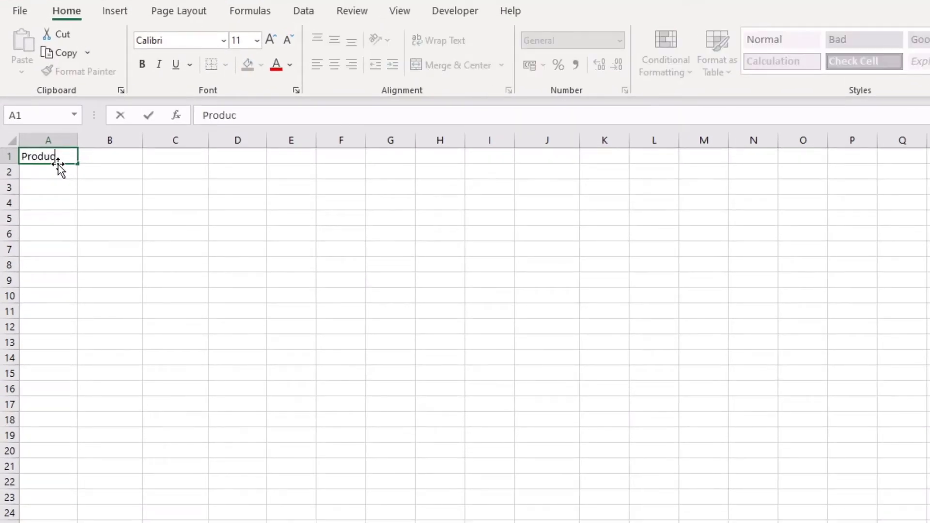
pyautogui.write('t Code')
pyautogui.press('Return')
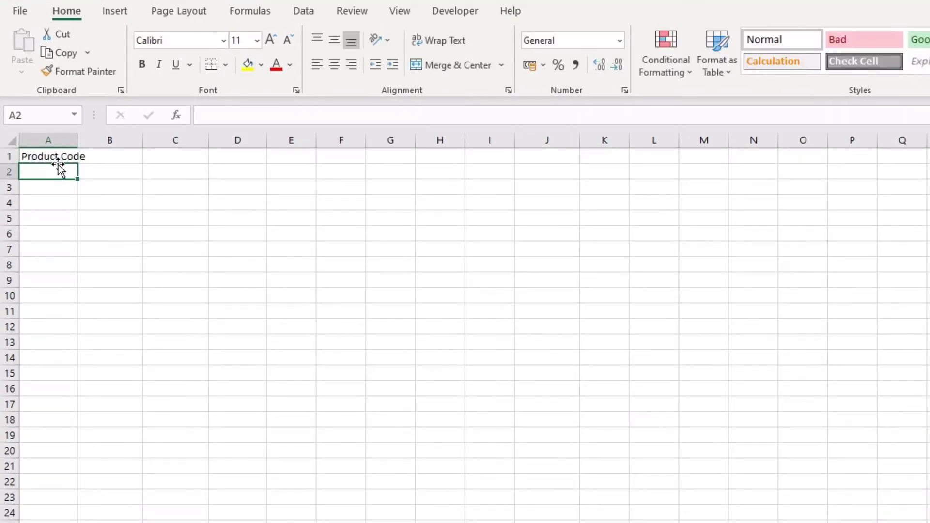
pyautogui.doubleClick(77, 140)
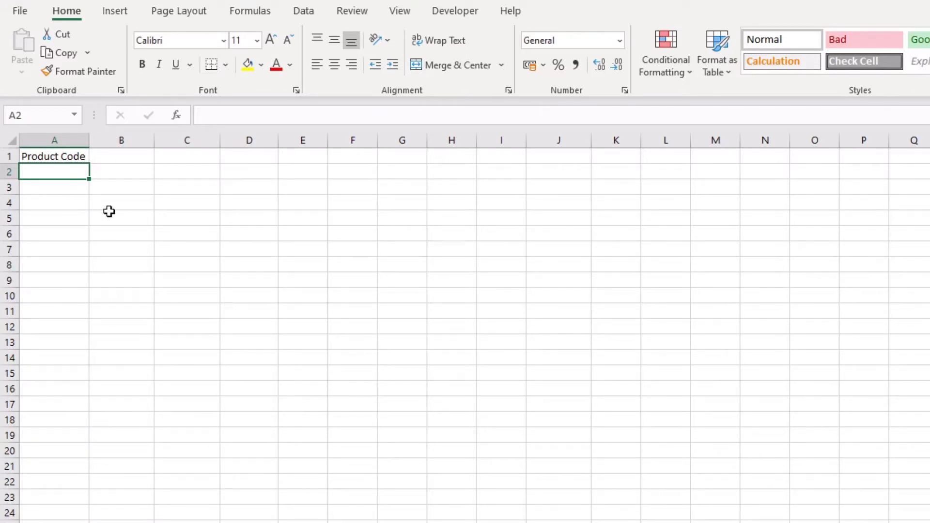
pyautogui.write('0')
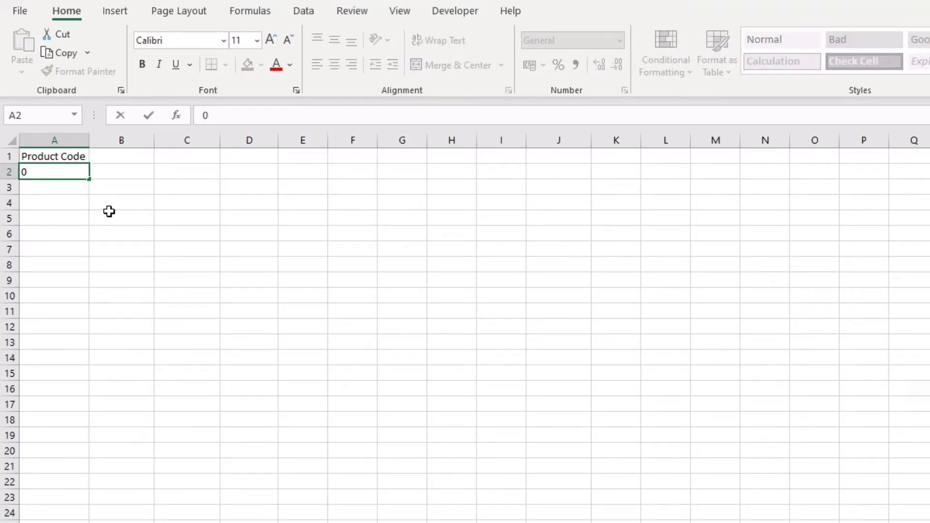
pyautogui.write('123456')
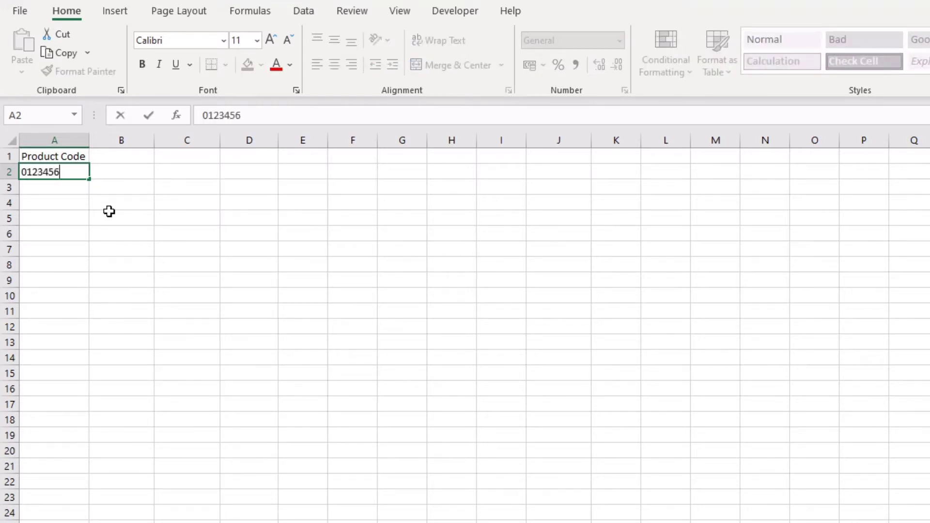
pyautogui.write('789')
pyautogui.press('Return')
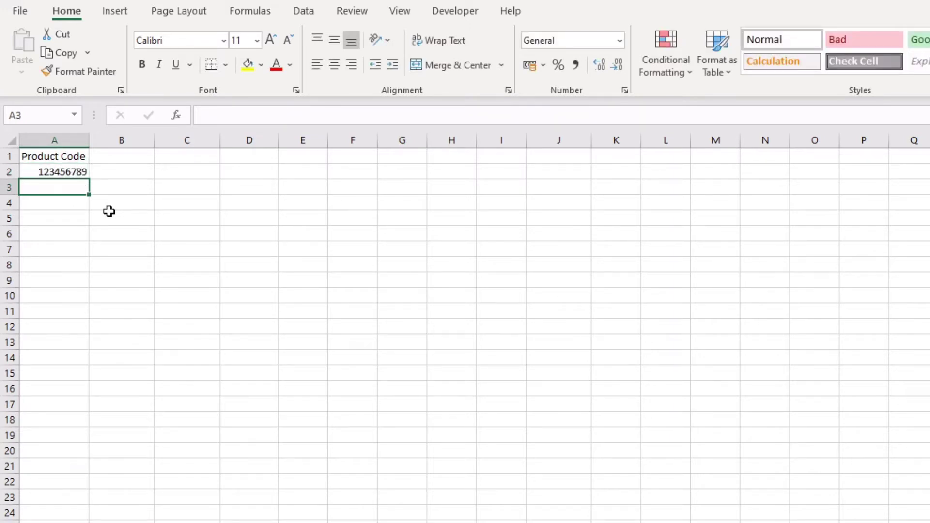
pyautogui.click(60, 173)
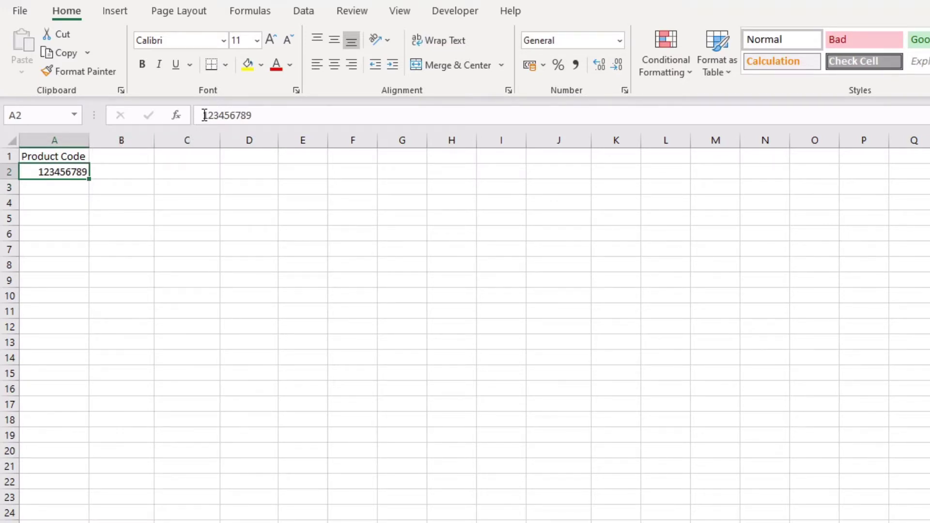
pyautogui.click(203, 116)
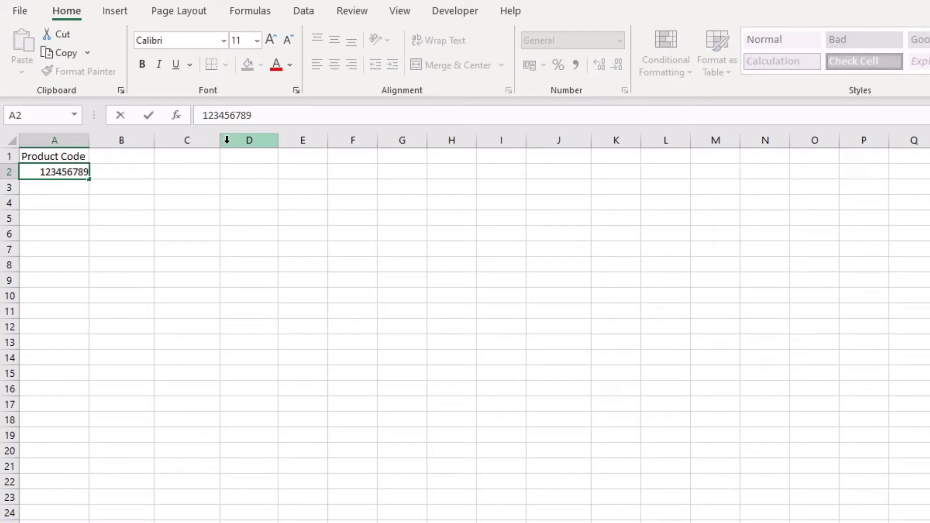
pyautogui.write("'0")
pyautogui.press('Return')
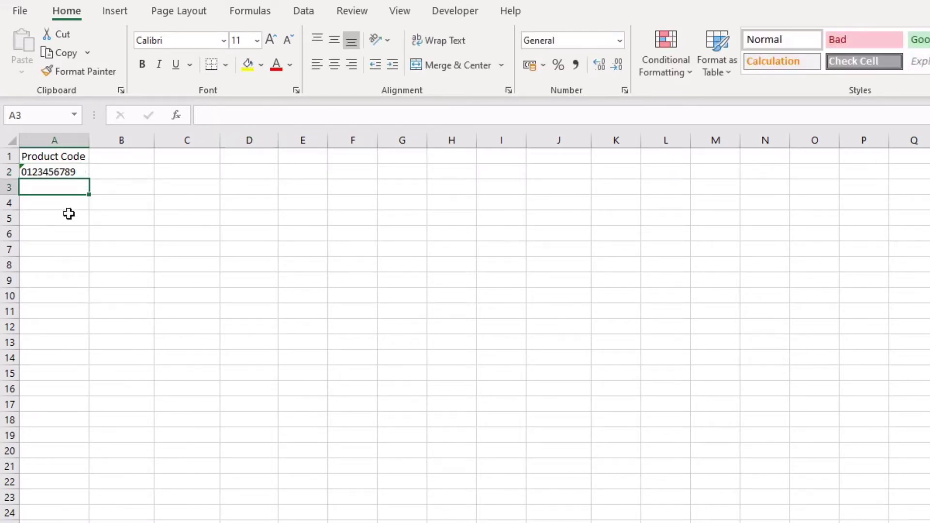
pyautogui.click(79, 176)
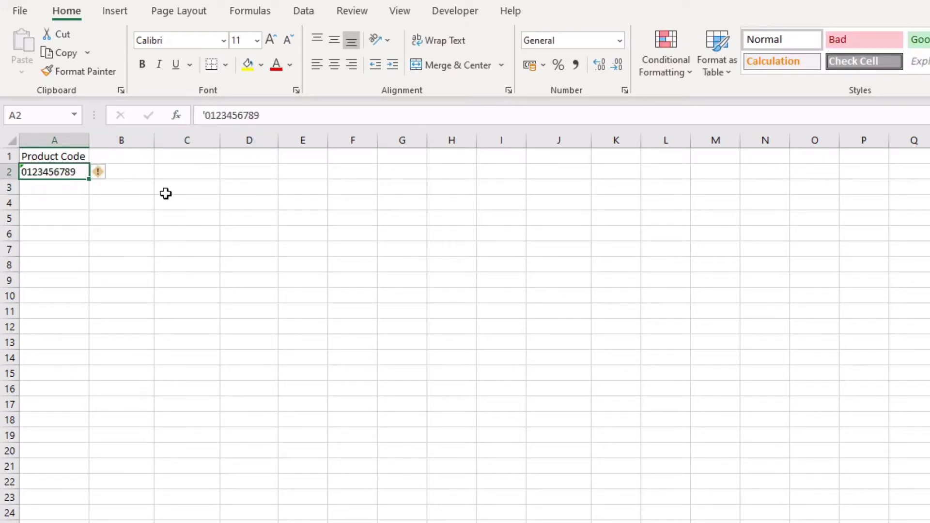
pyautogui.click(50, 190)
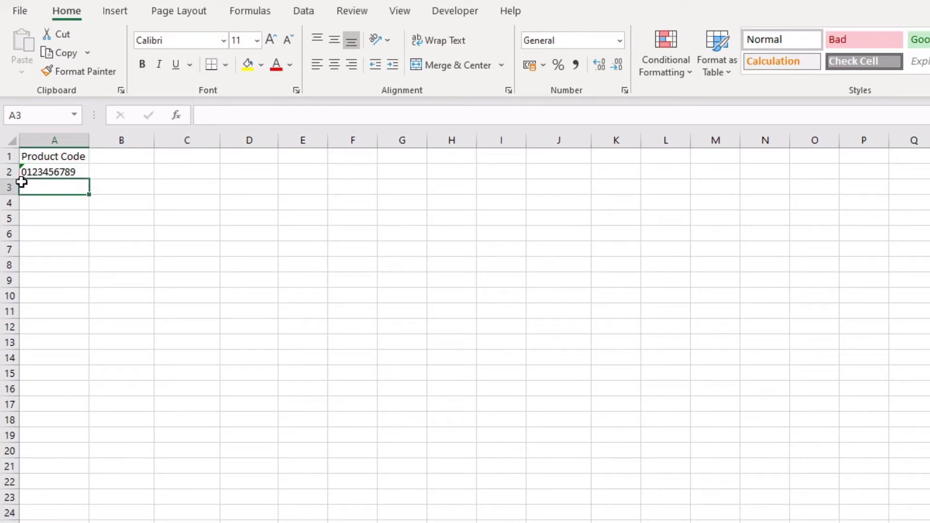
pyautogui.click(37, 172)
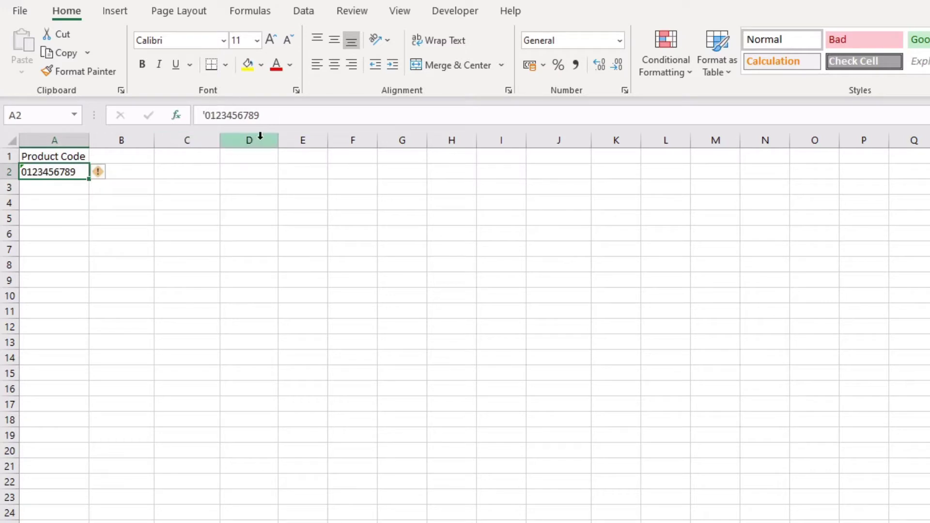
pyautogui.click(76, 186)
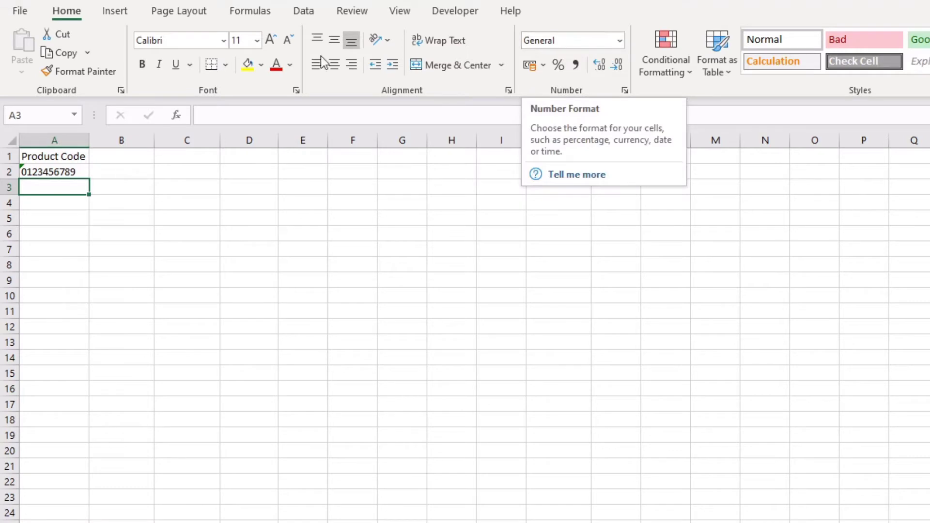
pyautogui.click(619, 40)
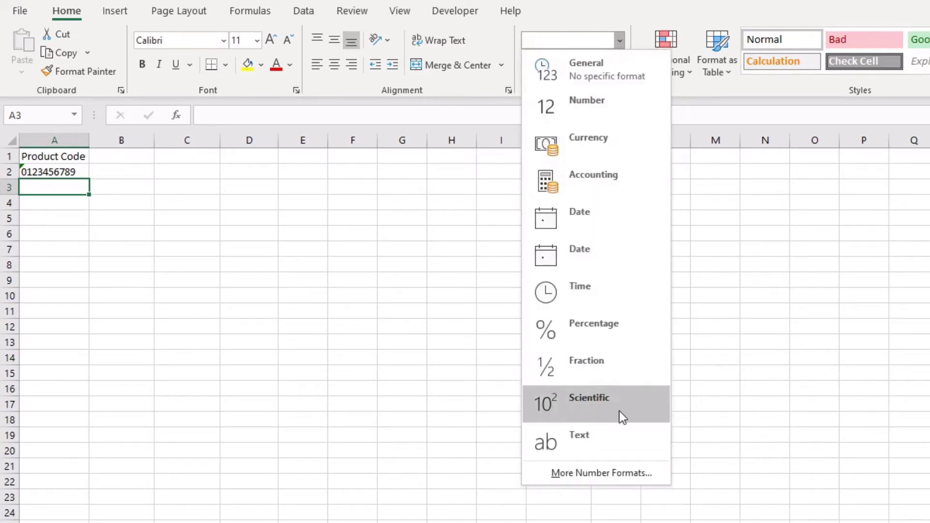
pyautogui.click(592, 442)
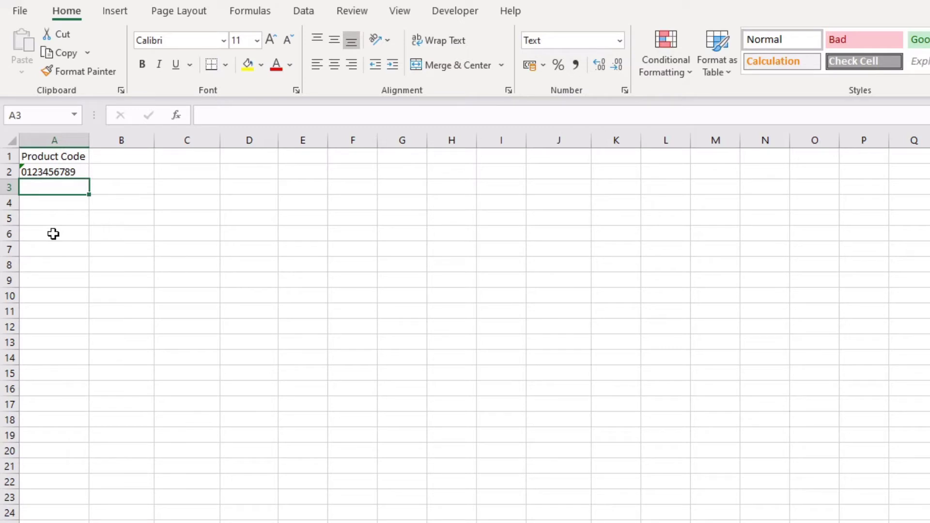
pyautogui.write('01234567')
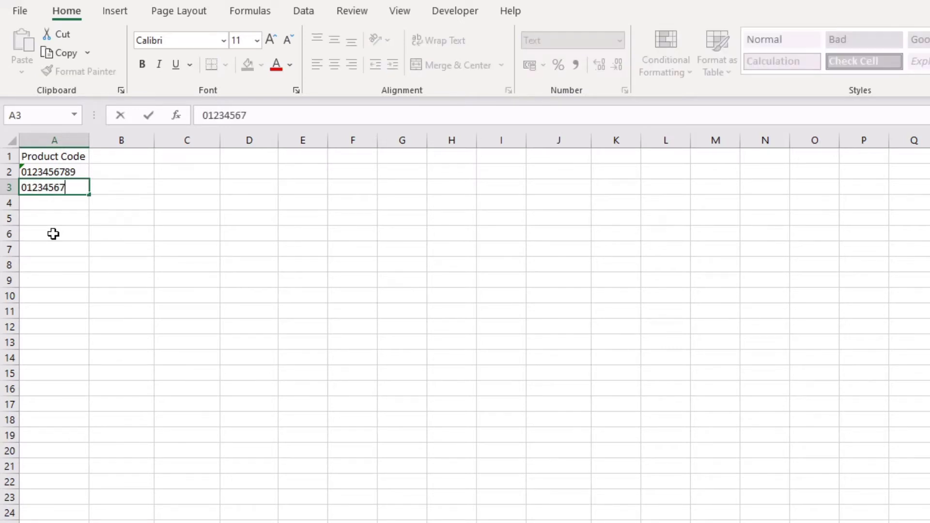
pyautogui.write('89')
pyautogui.press('Return')
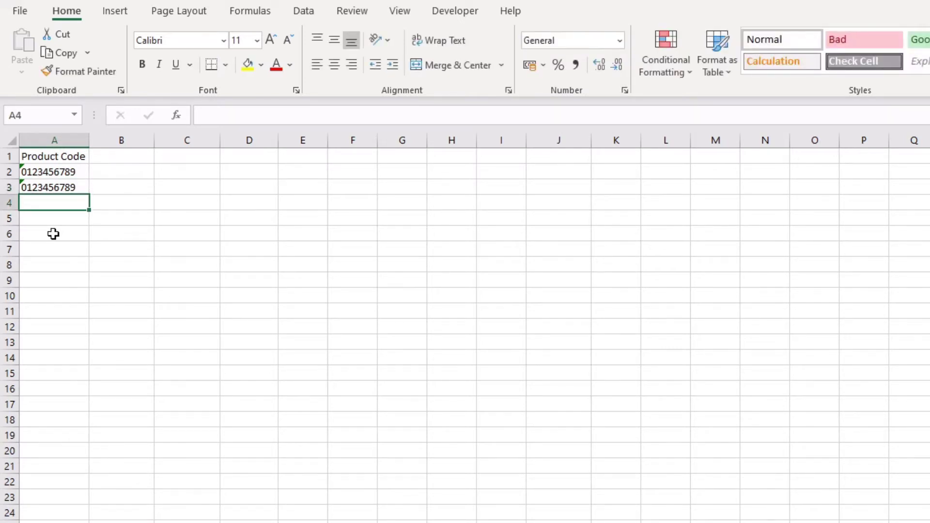
pyautogui.click(50, 187)
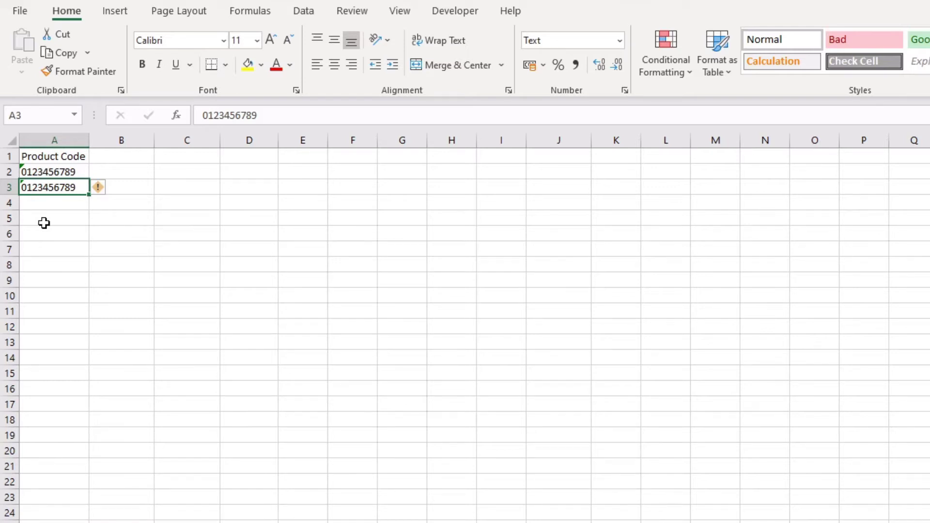
pyautogui.click(56, 204)
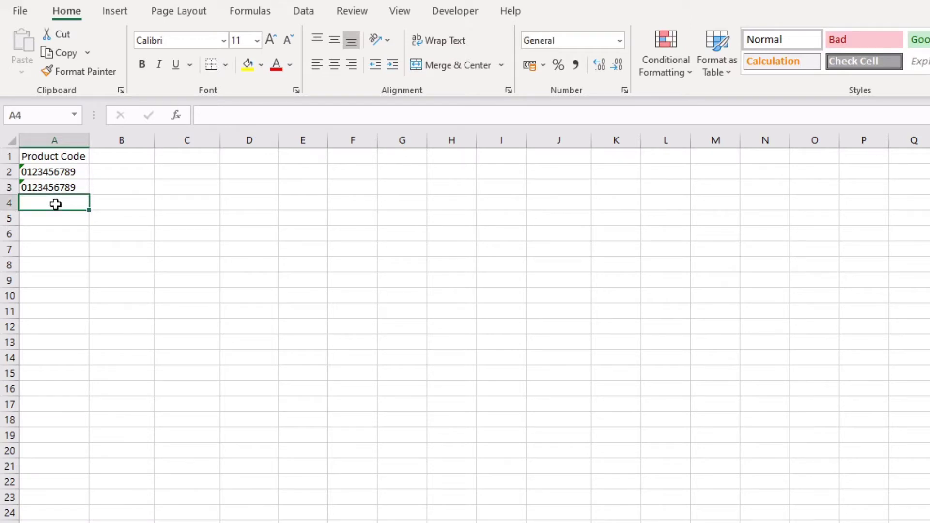
pyautogui.moveTo(62, 186); pyautogui.dragTo(69, 172)
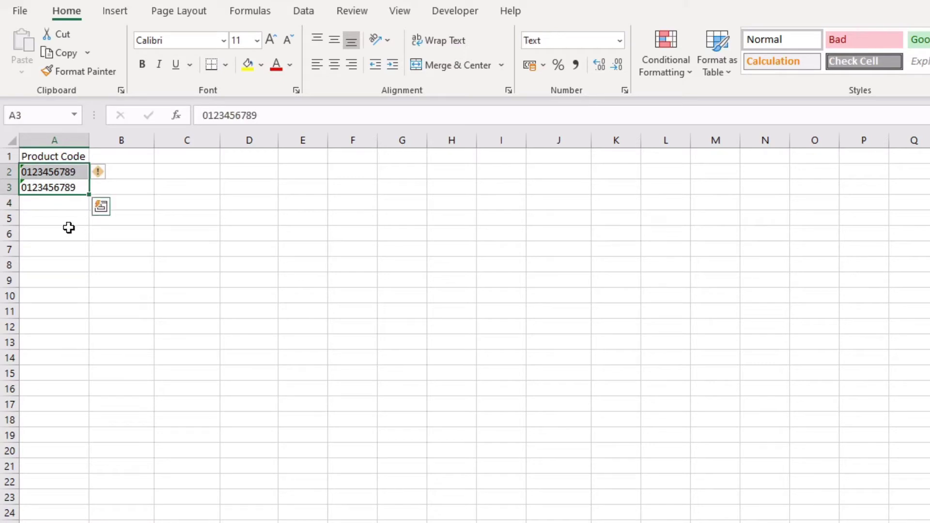
pyautogui.click(56, 205)
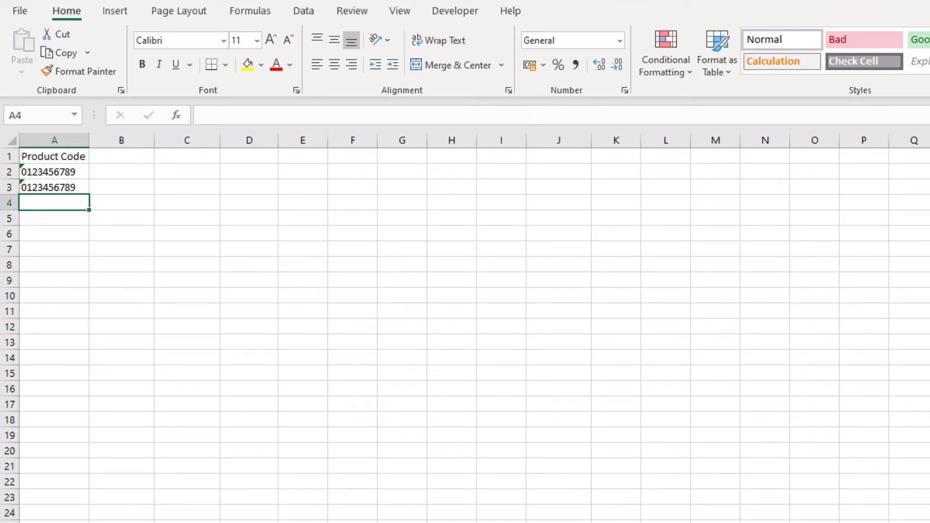
pyautogui.hotkey('ctrl', 'End')
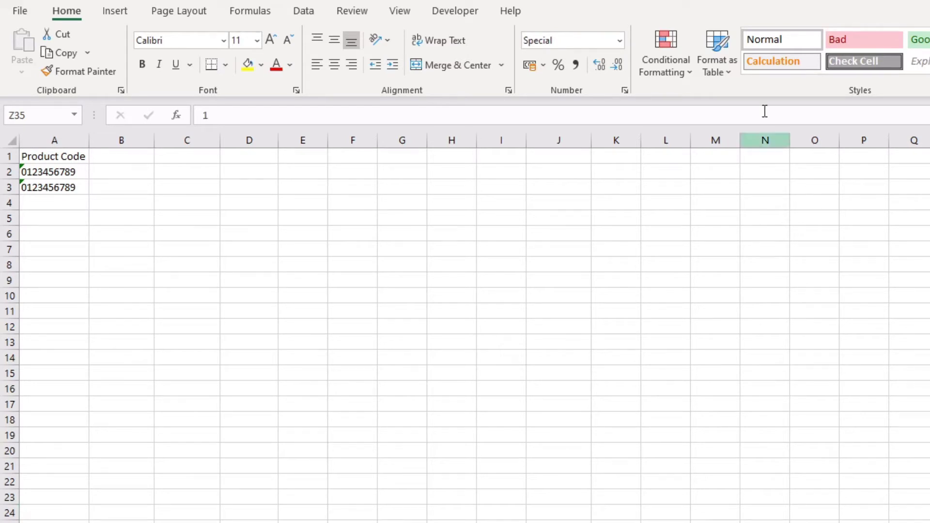
pyautogui.click(625, 91)
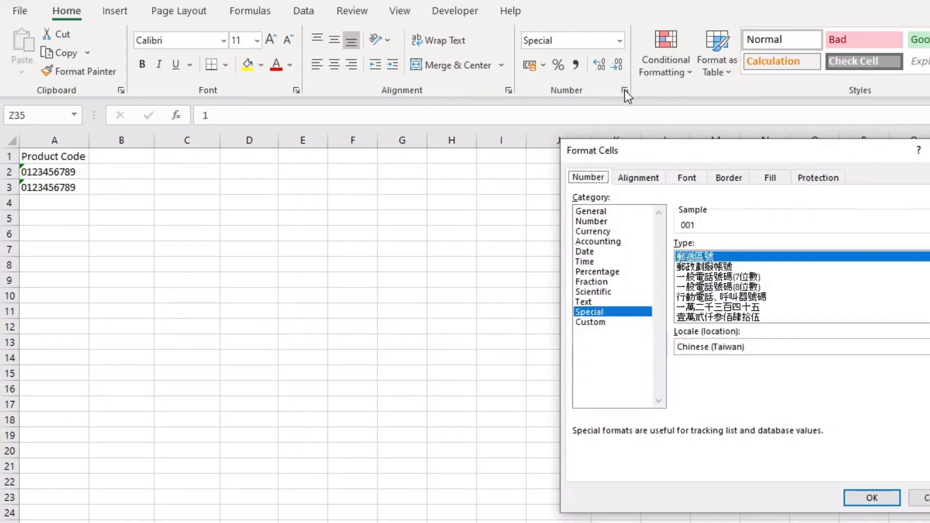
pyautogui.click(603, 323)
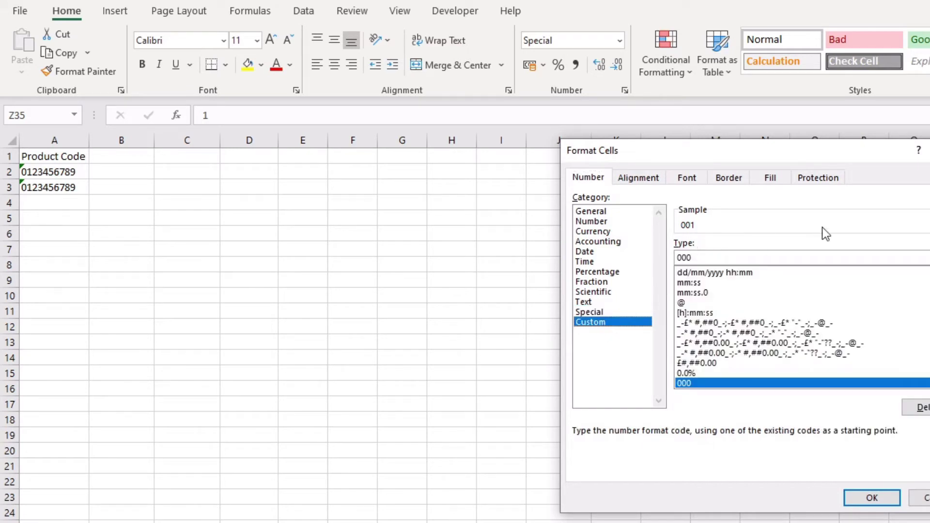
pyautogui.press('Return')
pyautogui.click(57, 199)
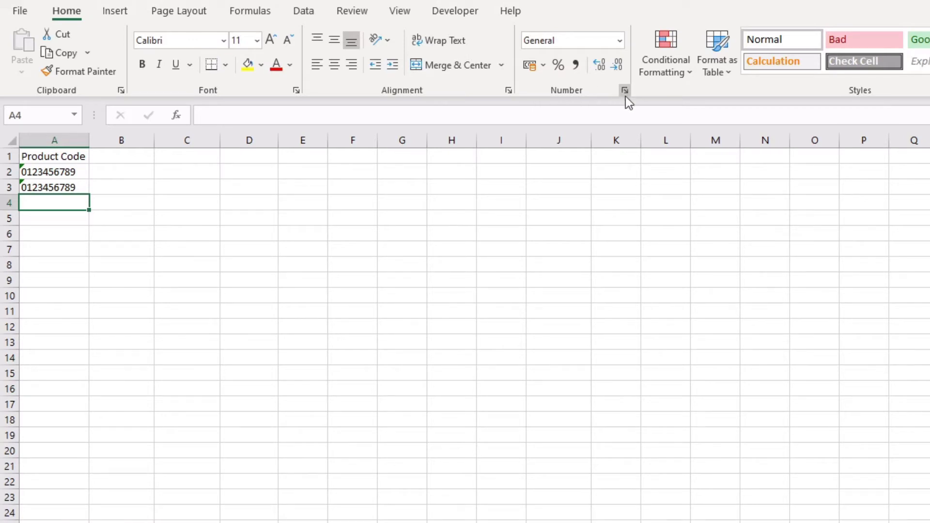
pyautogui.click(625, 89)
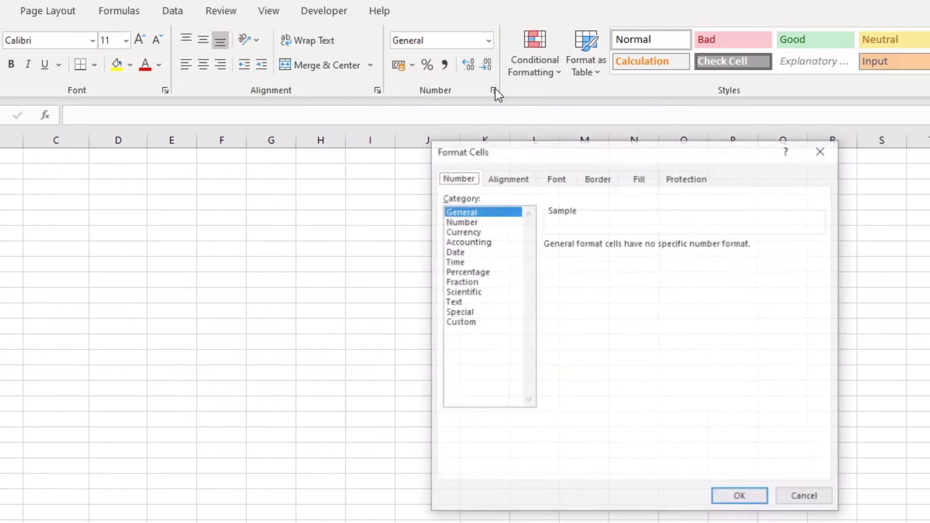
pyautogui.moveTo(532, 153); pyautogui.dragTo(502, 132)
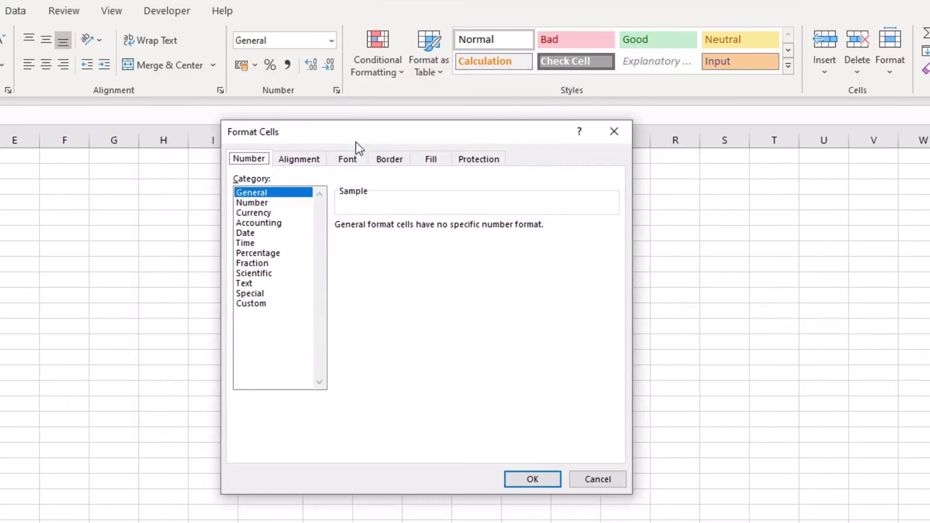
pyautogui.click(310, 203)
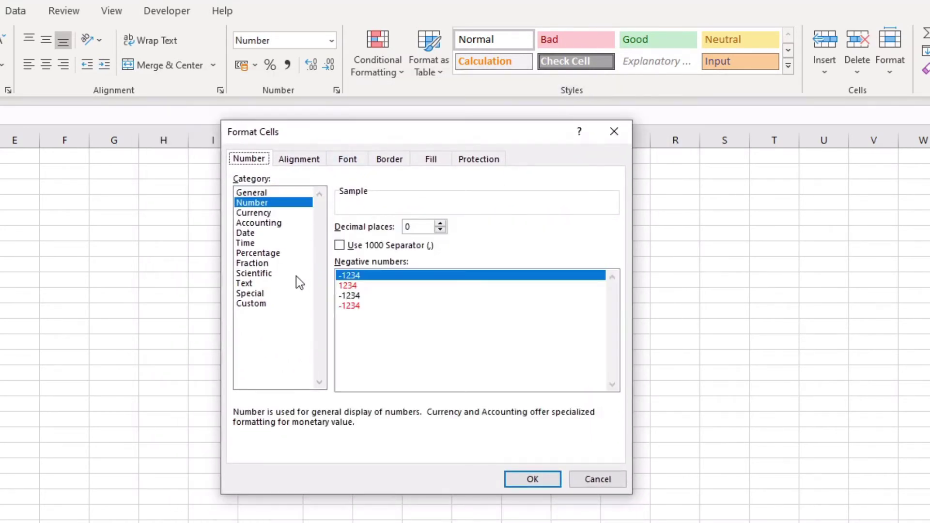
pyautogui.click(261, 304)
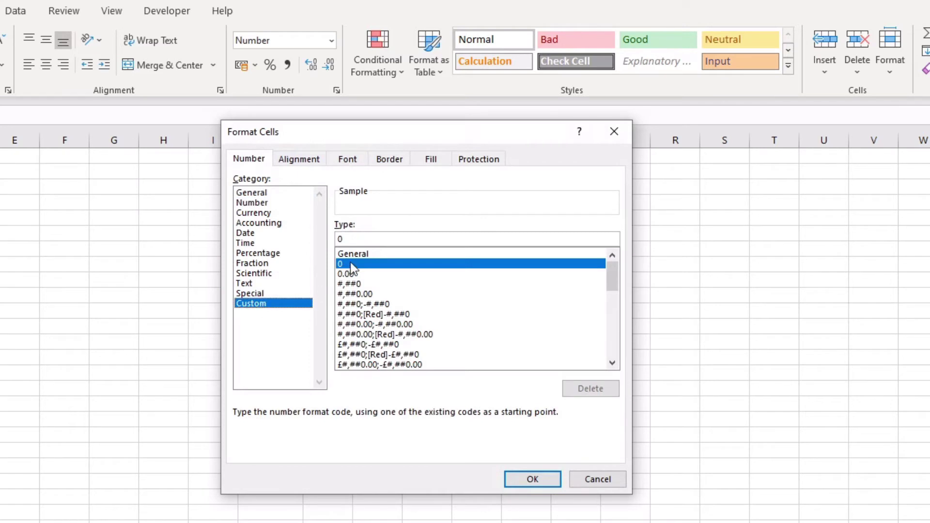
pyautogui.press('Home')
pyautogui.write('000000000')
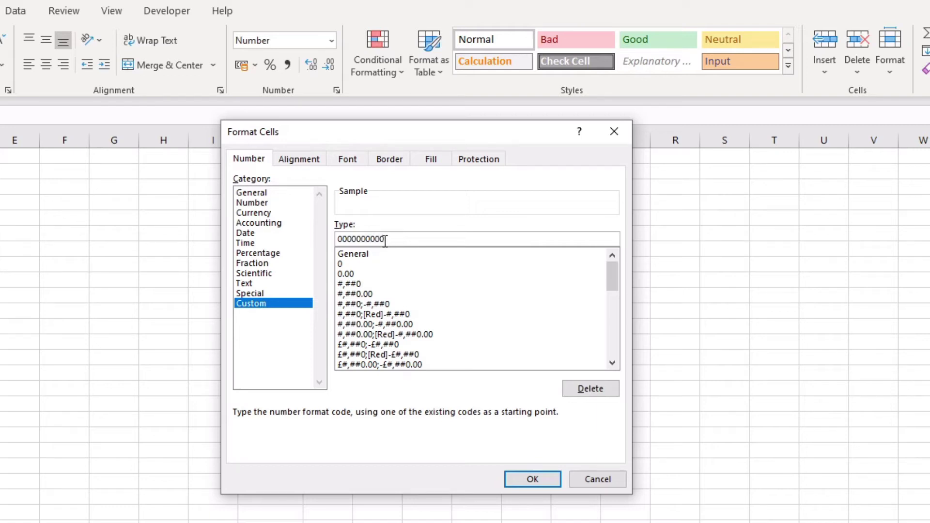
pyautogui.moveTo(386, 239); pyautogui.dragTo(336, 239)
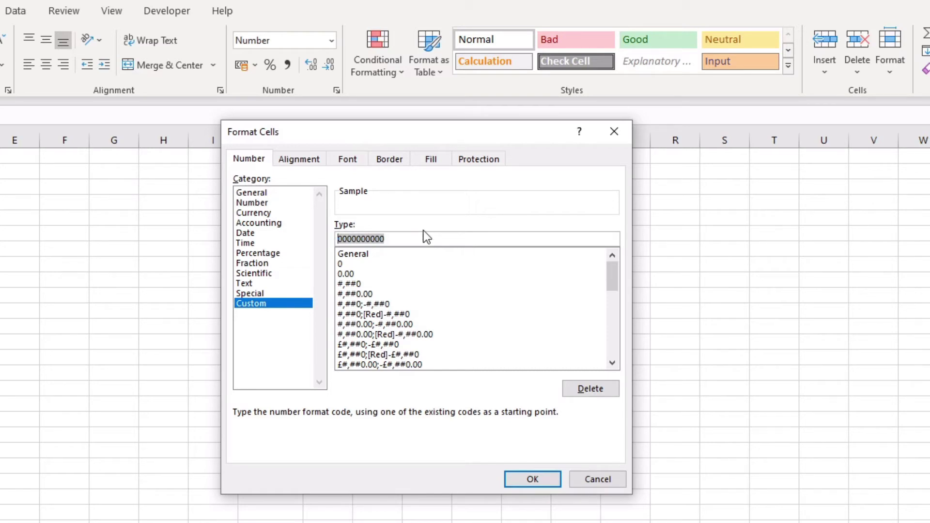
pyautogui.write('0000000000')
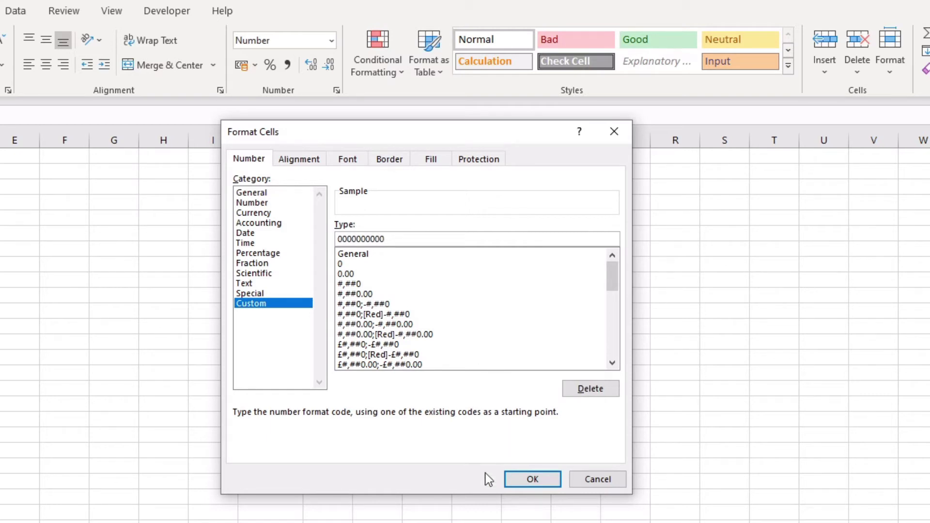
pyautogui.click(522, 479)
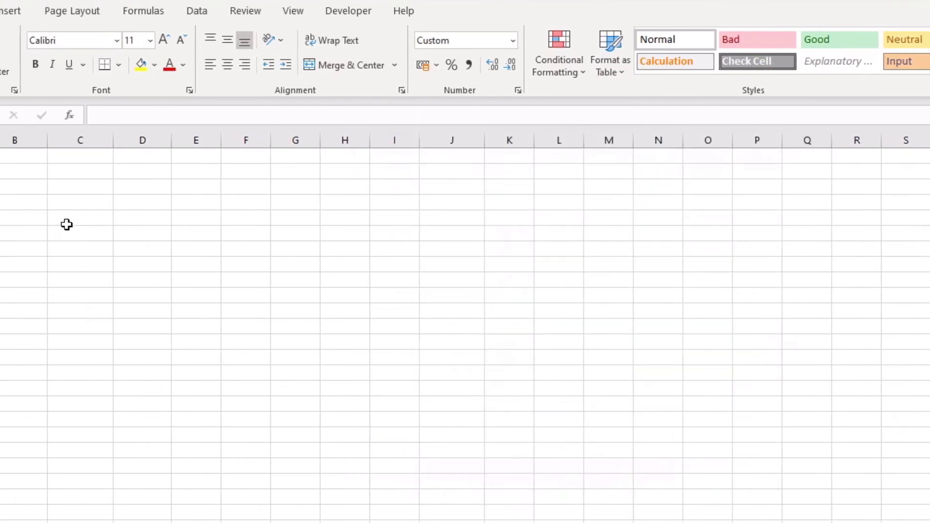
pyautogui.write('123456789')
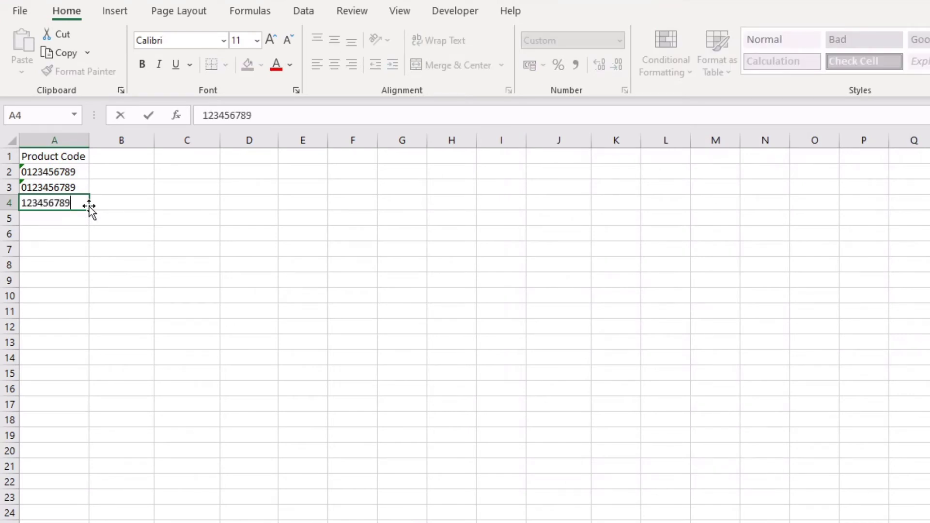
pyautogui.press('Return')
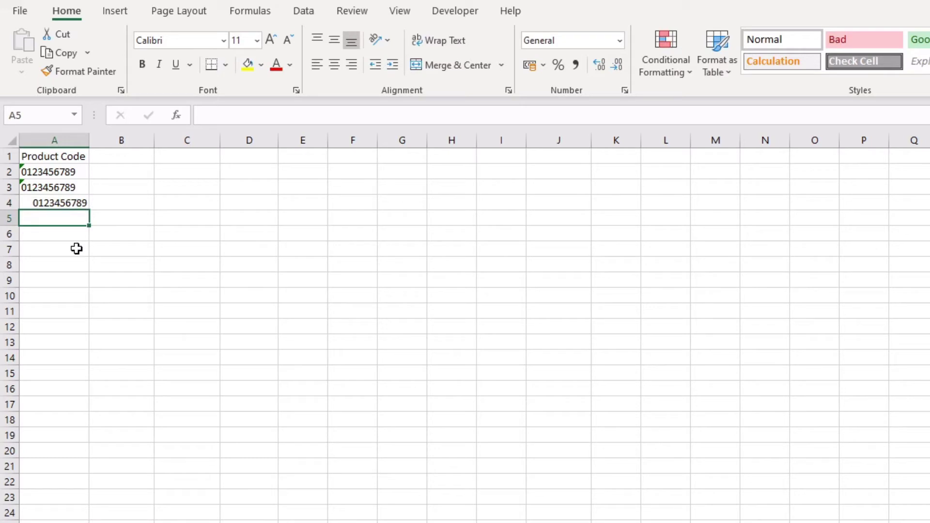
pyautogui.click(65, 203)
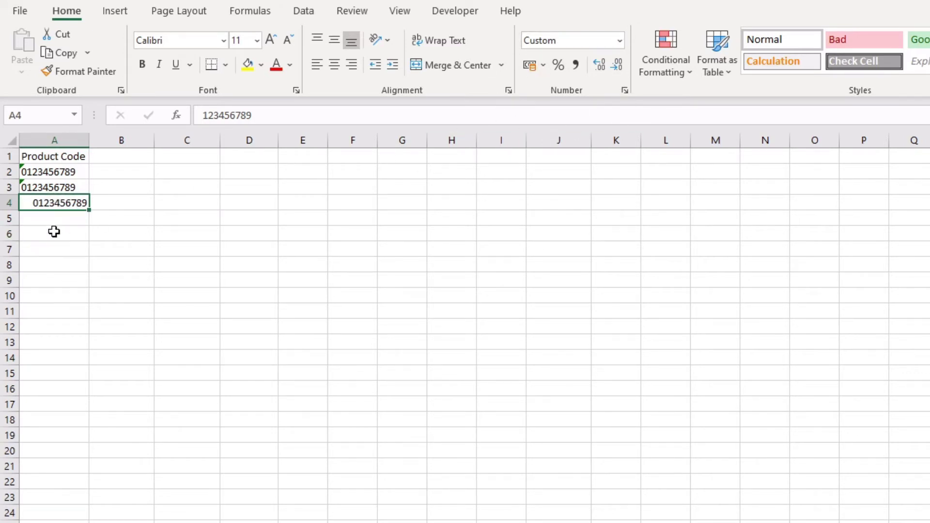
pyautogui.click(56, 218)
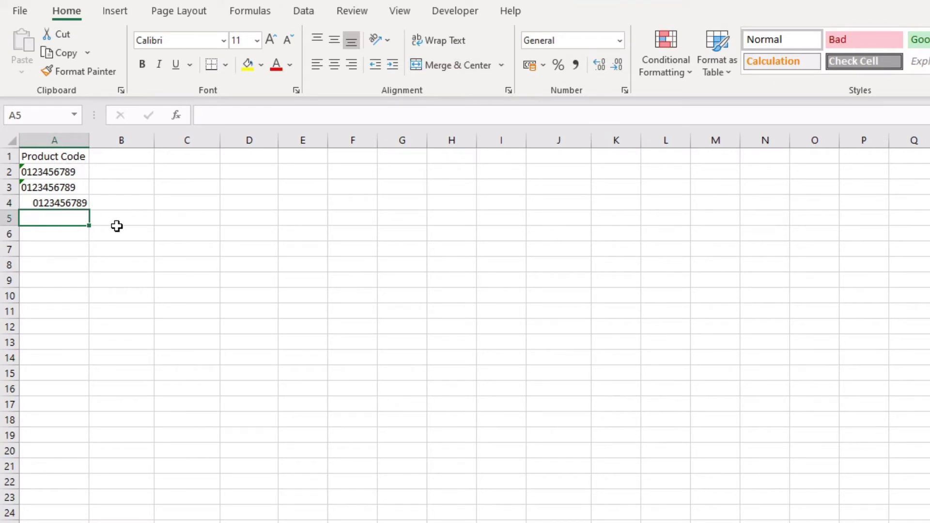
# - In Format Cells Custom, replace the General type code with "0"#
pyautogui.click(625, 90)
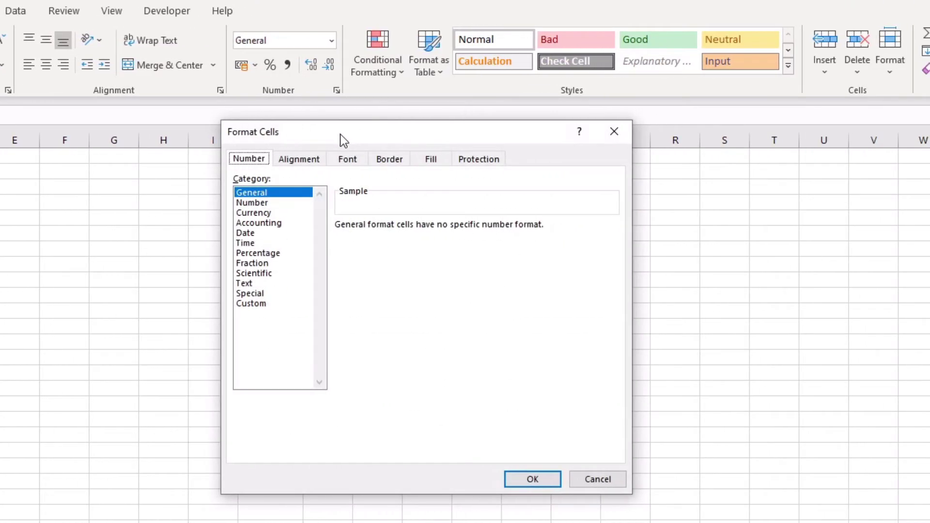
pyautogui.moveTo(340, 135); pyautogui.dragTo(239, 185)
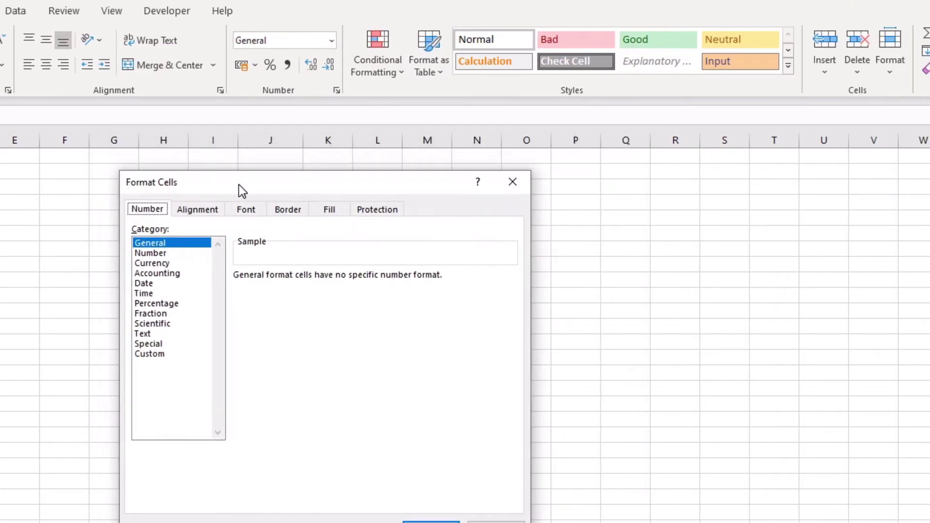
pyautogui.click(160, 353)
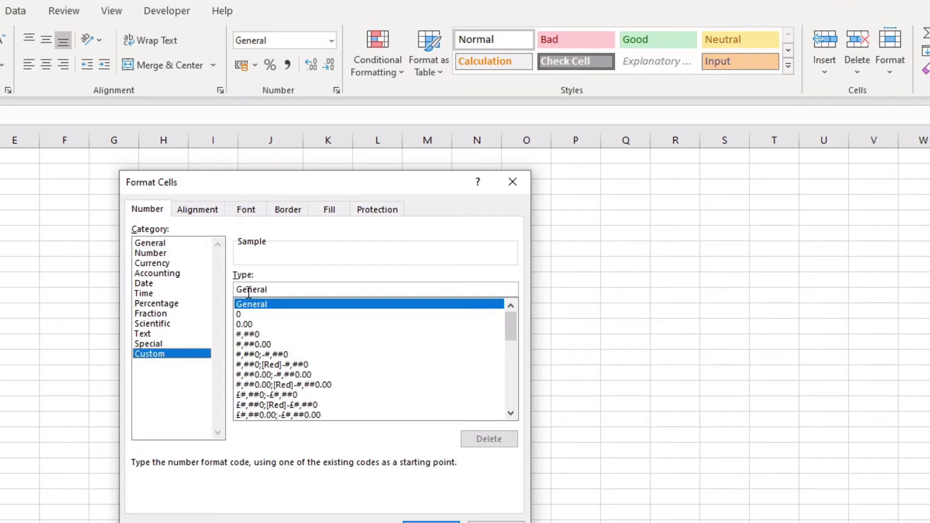
pyautogui.click(280, 289)
pyautogui.moveTo(266, 289); pyautogui.dragTo(234, 289)
pyautogui.press('BackSpace')
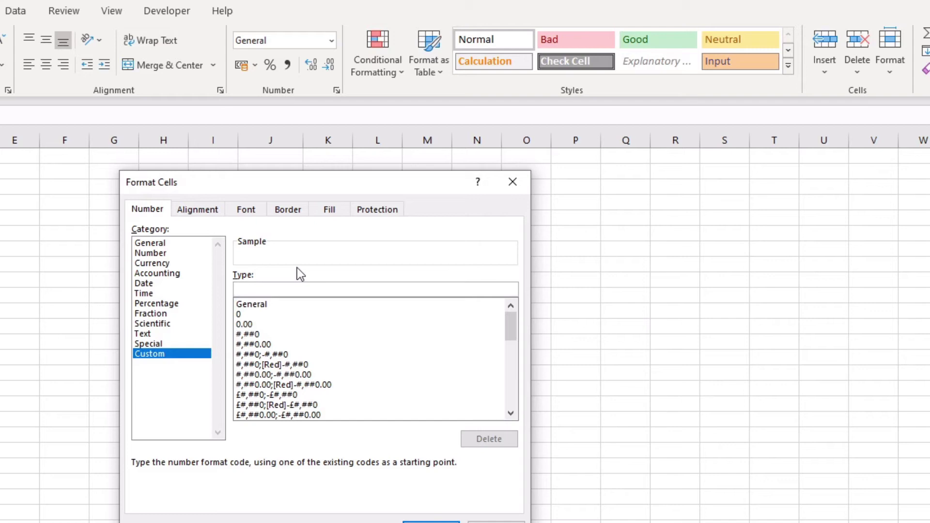
pyautogui.write('"0"#')
# - Apply the "0"# format, enter 123456789 in A5, and compare A5 with A4
pyautogui.click(430, 522)
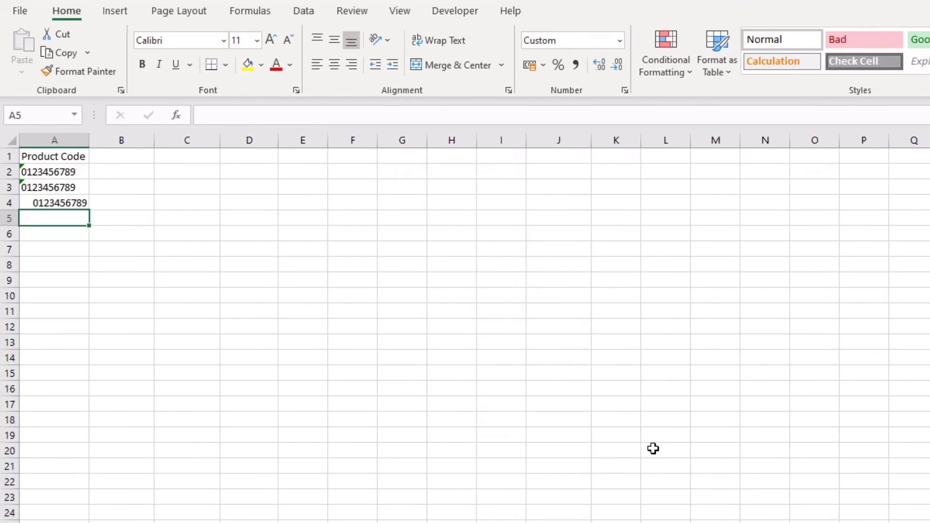
pyautogui.write('123')
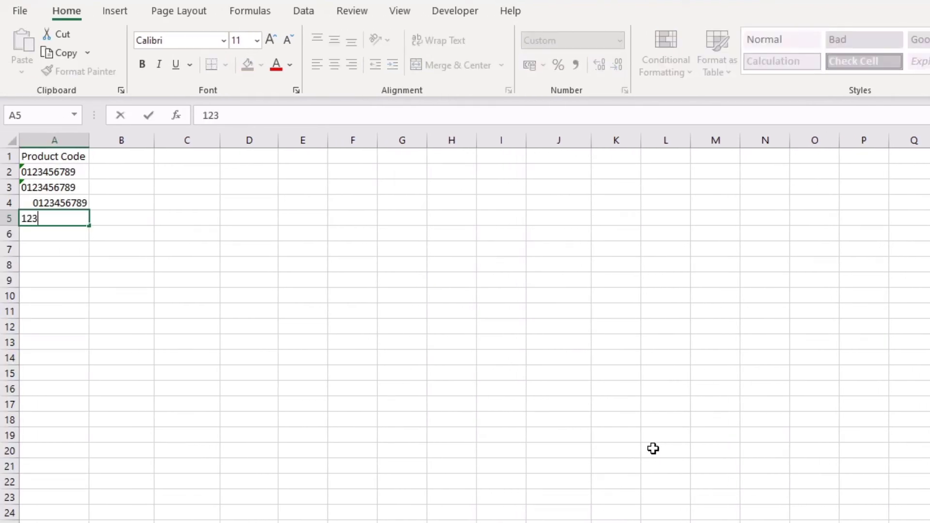
pyautogui.write('456789')
pyautogui.press('Return')
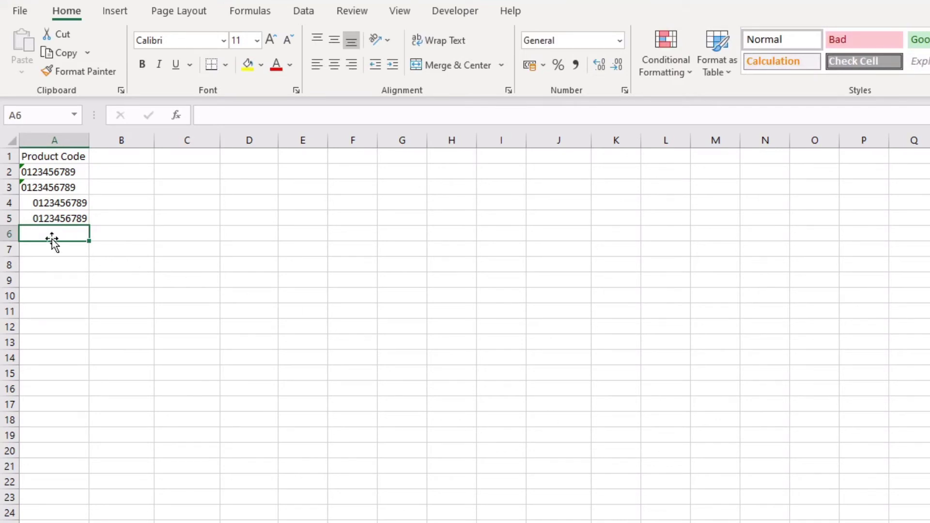
pyautogui.click(46, 219)
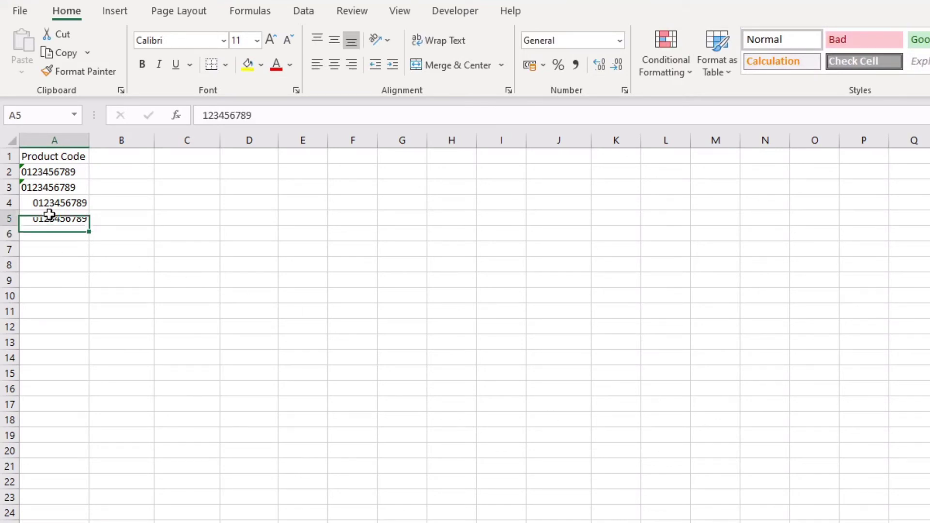
pyautogui.click(52, 204)
pyautogui.click(60, 219)
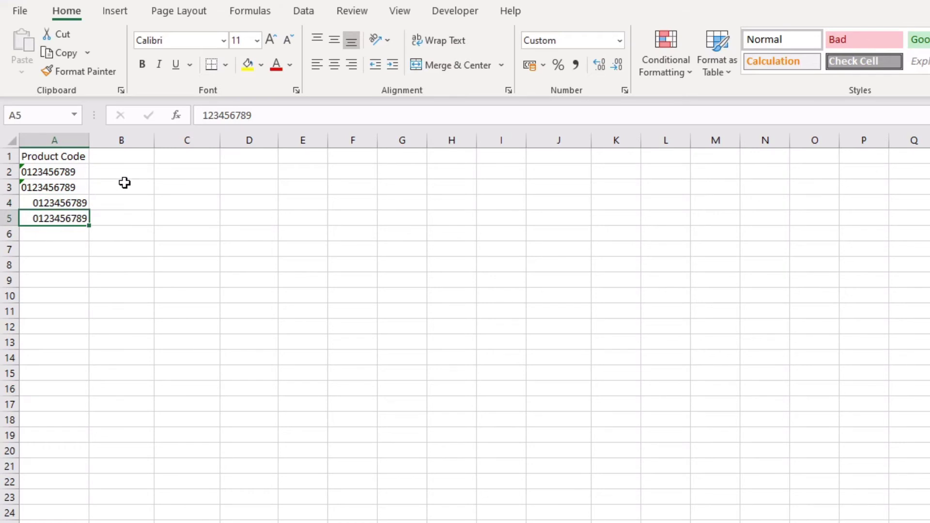
pyautogui.click(77, 202)
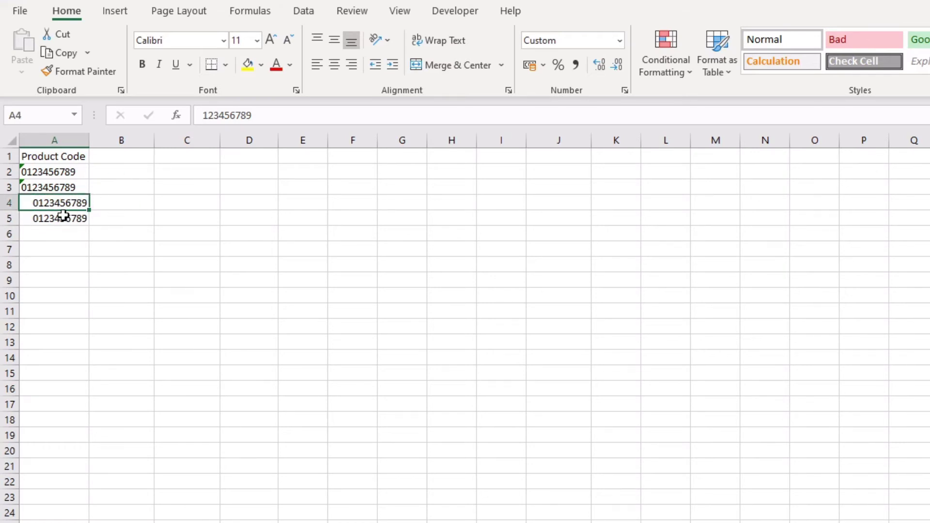
pyautogui.click(269, 121)
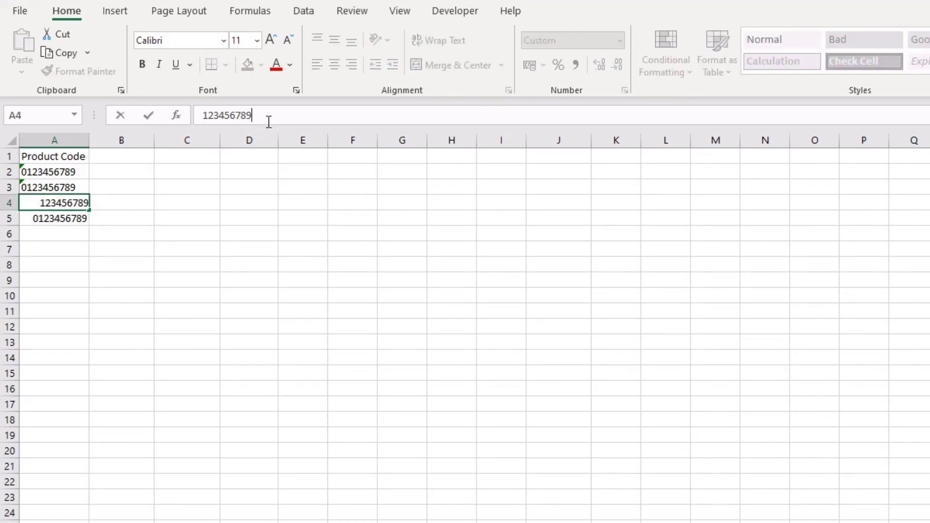
pyautogui.write('9')
pyautogui.press('Return')
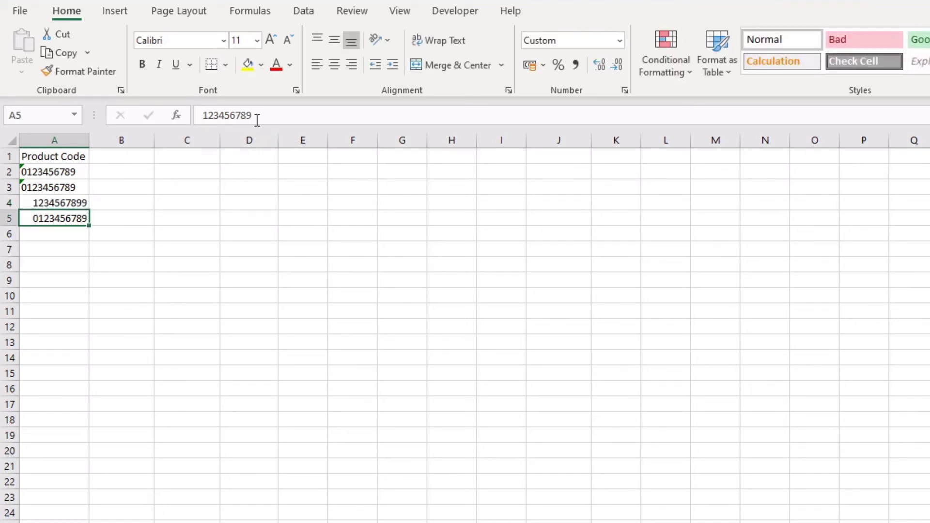
pyautogui.click(258, 120)
pyautogui.write('9')
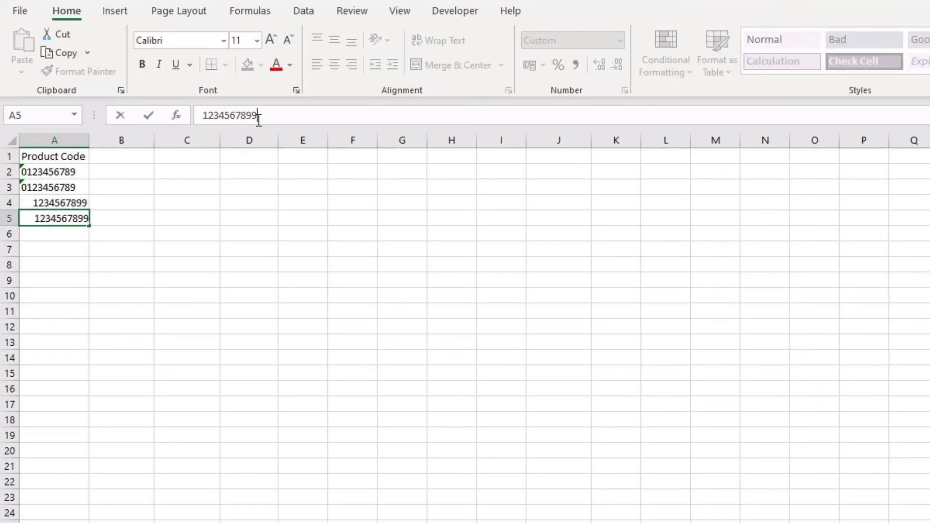
pyautogui.press('Return')
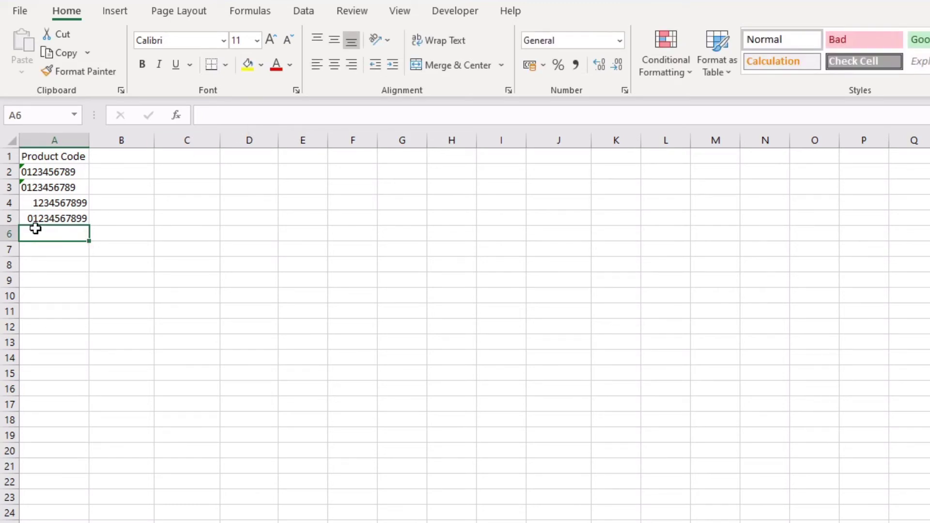
pyautogui.click(63, 204)
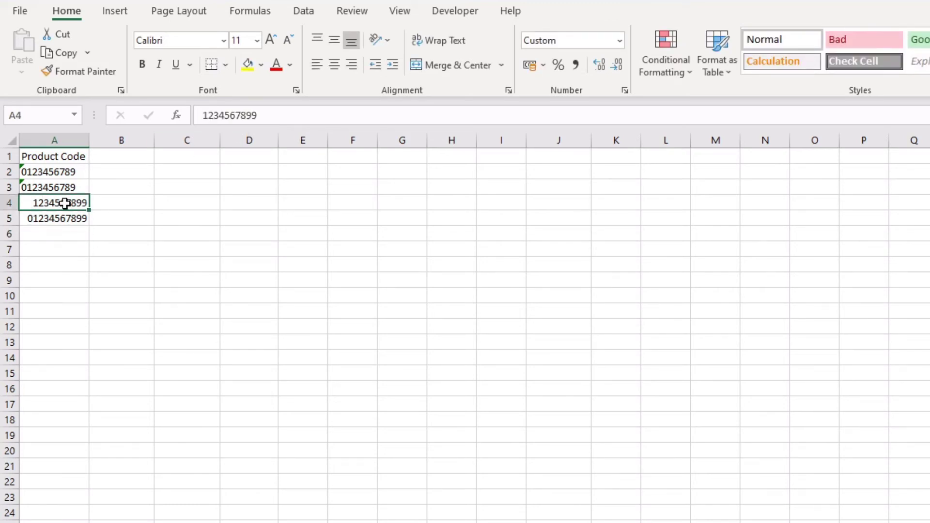
pyautogui.click(68, 169)
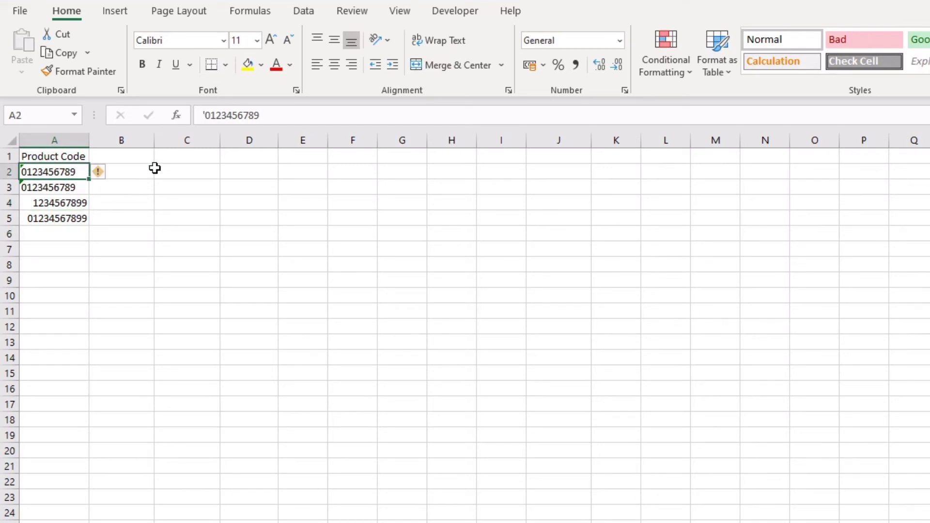
# - Enter the numbers 1, 2 and 3 in C2:C4
pyautogui.click(176, 172)
pyautogui.write('12')
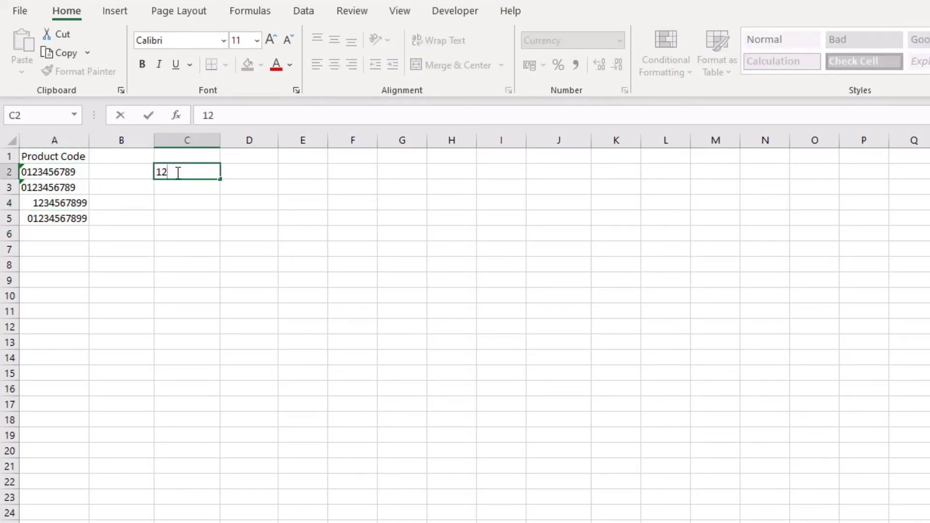
pyautogui.press('BackSpace')
pyautogui.press('Return')
pyautogui.write('2')
pyautogui.press('Return')
pyautogui.write('3')
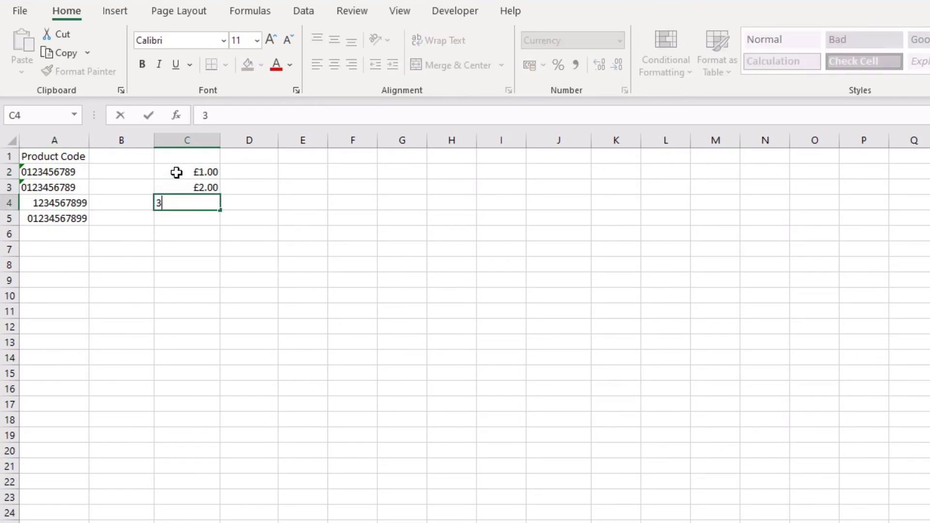
pyautogui.click(233, 253)
# - Format C2:C4 as Number, fill the series down to C21, and remove the decimals
pyautogui.moveTo(196, 175); pyautogui.dragTo(199, 201)
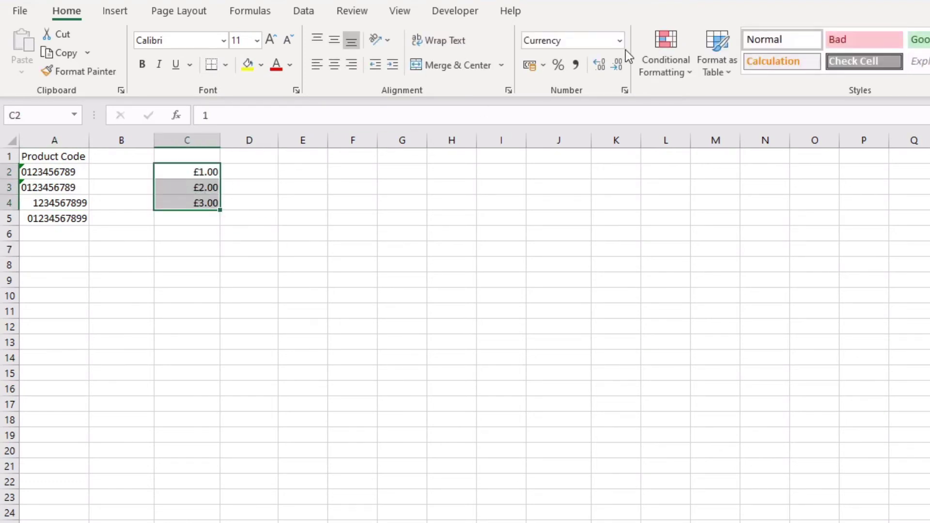
pyautogui.click(620, 40)
pyautogui.click(608, 102)
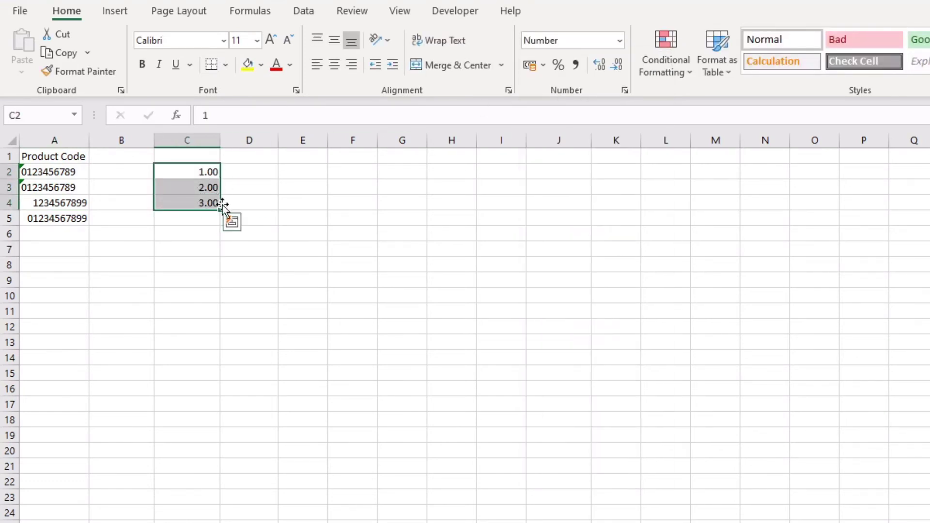
pyautogui.moveTo(220, 209); pyautogui.dragTo(218, 467)
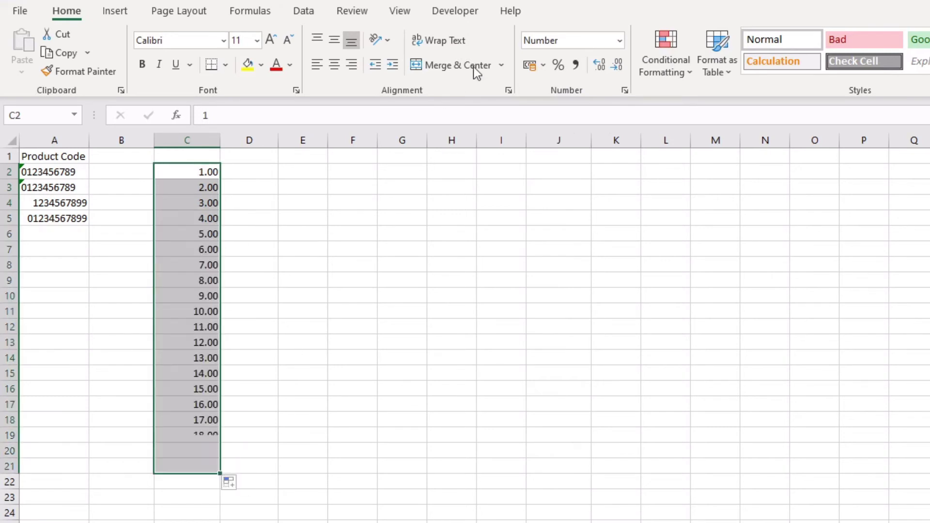
pyautogui.click(616, 64)
pyautogui.click(616, 65)
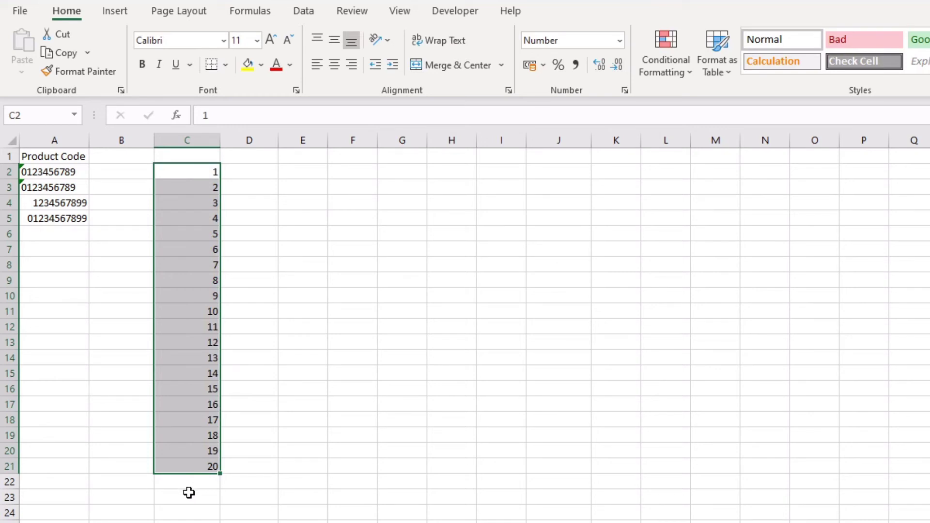
pyautogui.click(270, 175)
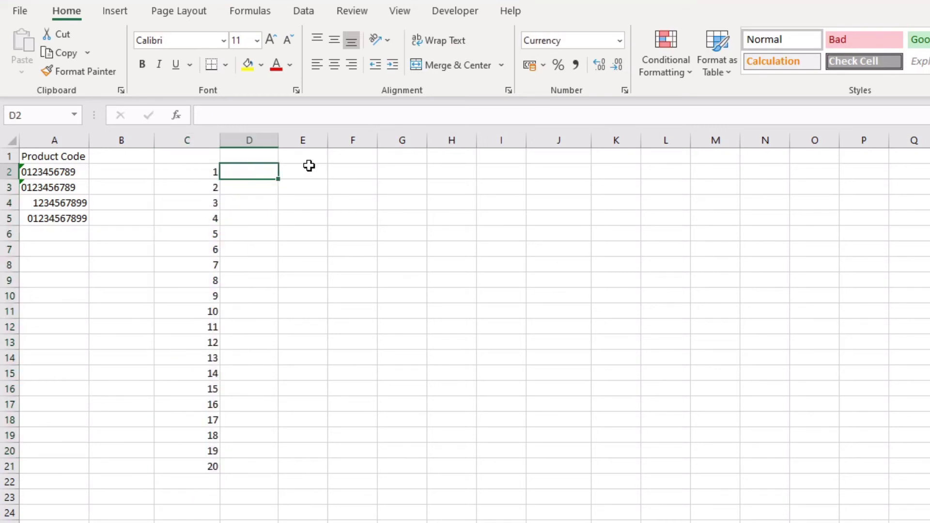
pyautogui.moveTo(304, 169); pyautogui.dragTo(315, 466)
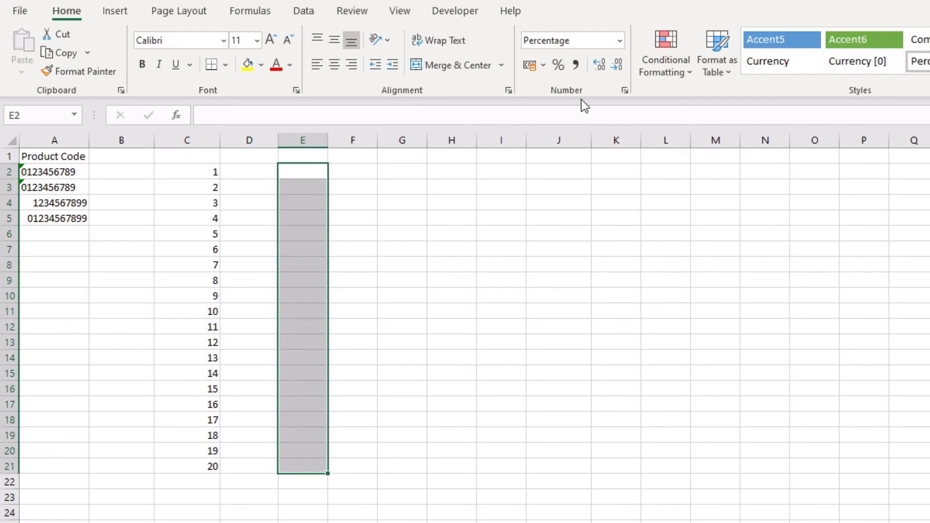
pyautogui.click(624, 91)
pyautogui.click(454, 354)
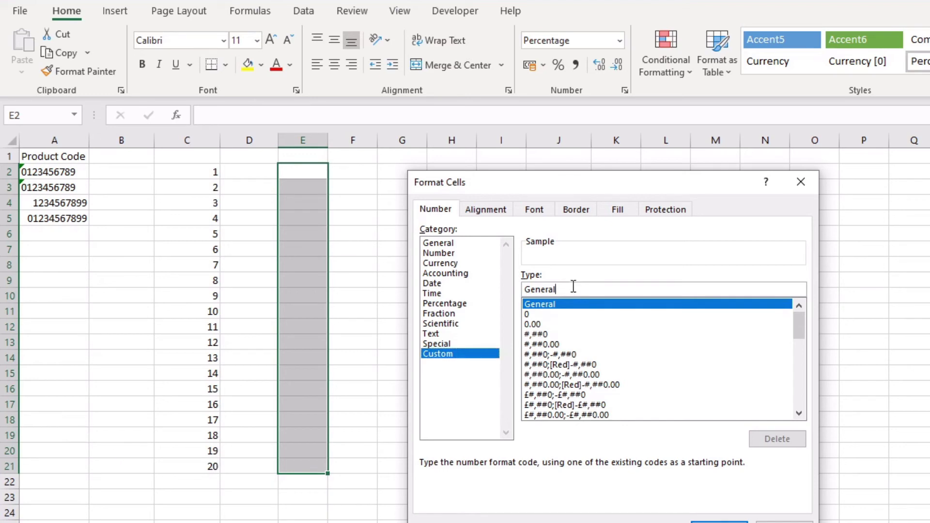
pyautogui.moveTo(573, 289); pyautogui.dragTo(520, 289)
pyautogui.press('BackSpace')
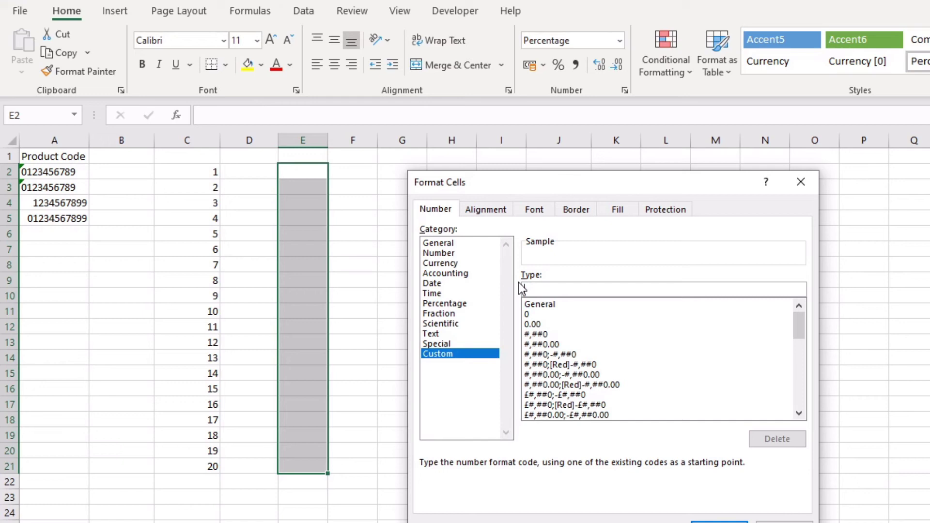
pyautogui.write('0000000000')
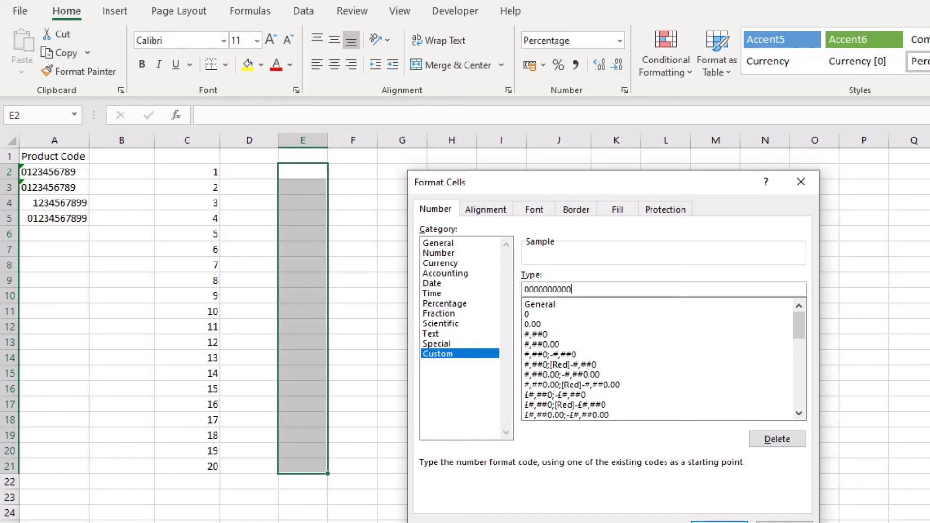
pyautogui.click(719, 522)
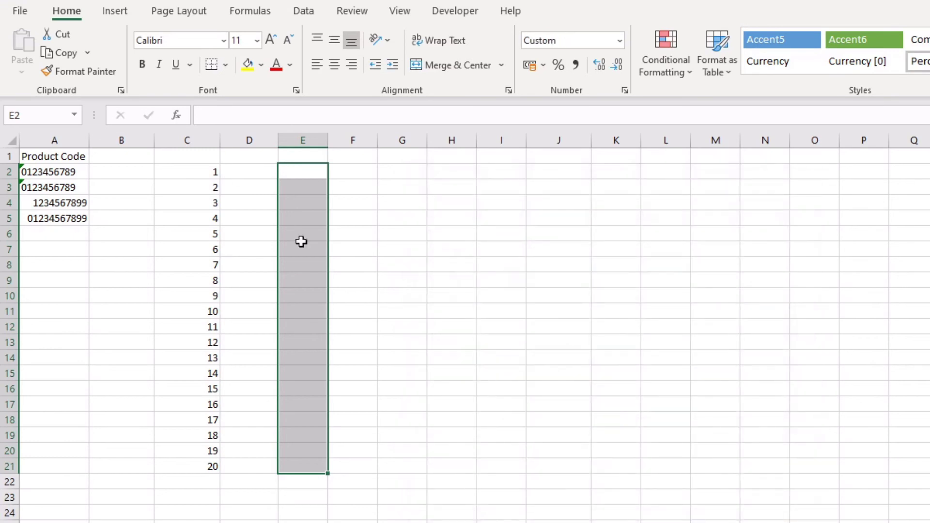
pyautogui.click(301, 155)
# - Enter the heading 'Leading Zeros' in E1 and autofit column E
pyautogui.write('Lea')
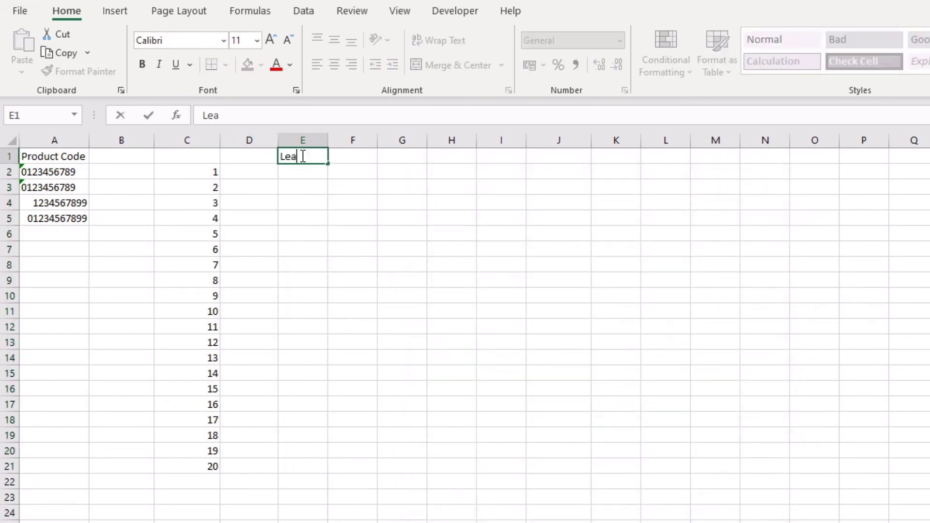
pyautogui.write('ding Zeros')
pyautogui.press('Return')
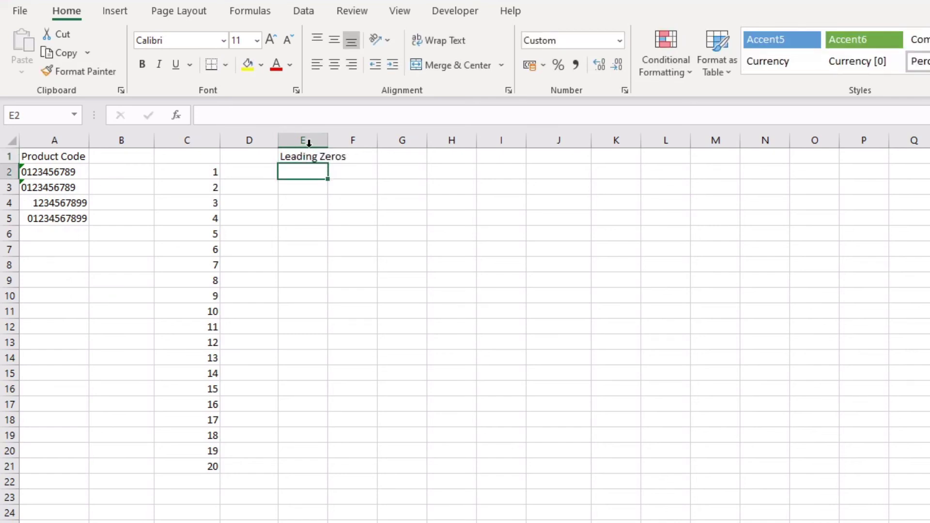
pyautogui.doubleClick(328, 140)
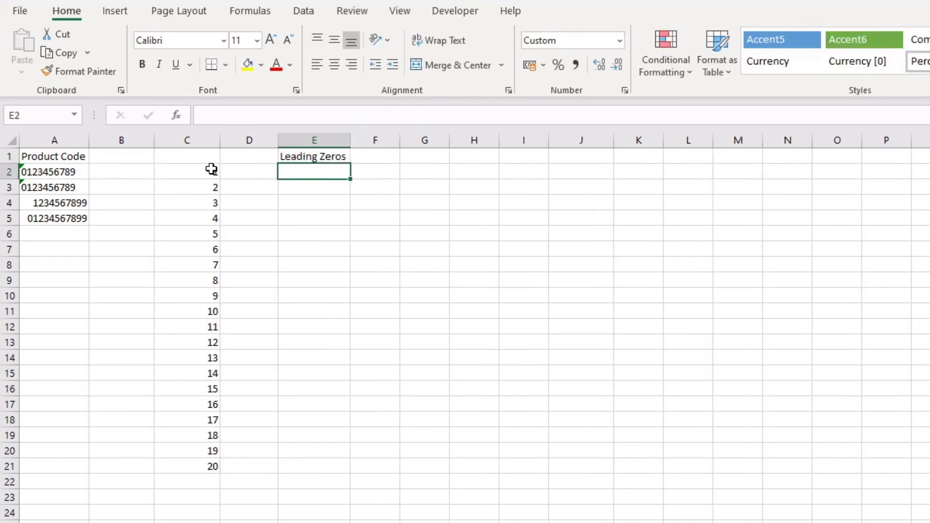
pyautogui.moveTo(211, 169); pyautogui.dragTo(208, 462)
pyautogui.hotkey('ctrl', 'c')
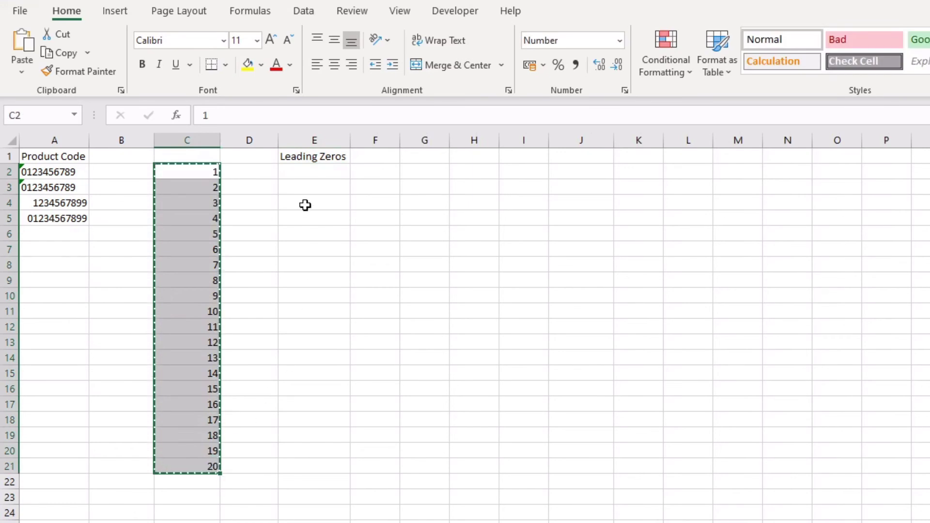
pyautogui.rightClick(301, 170)
pyautogui.click(363, 252)
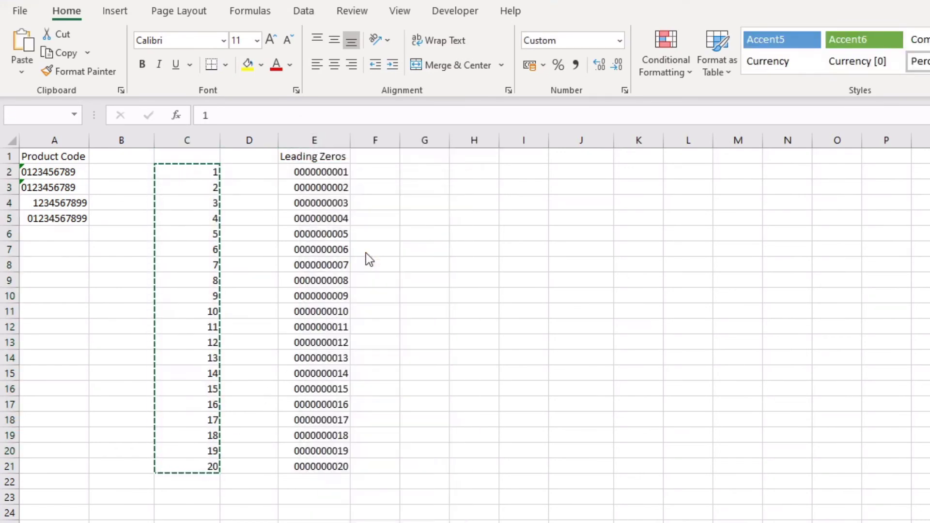
pyautogui.click(392, 185)
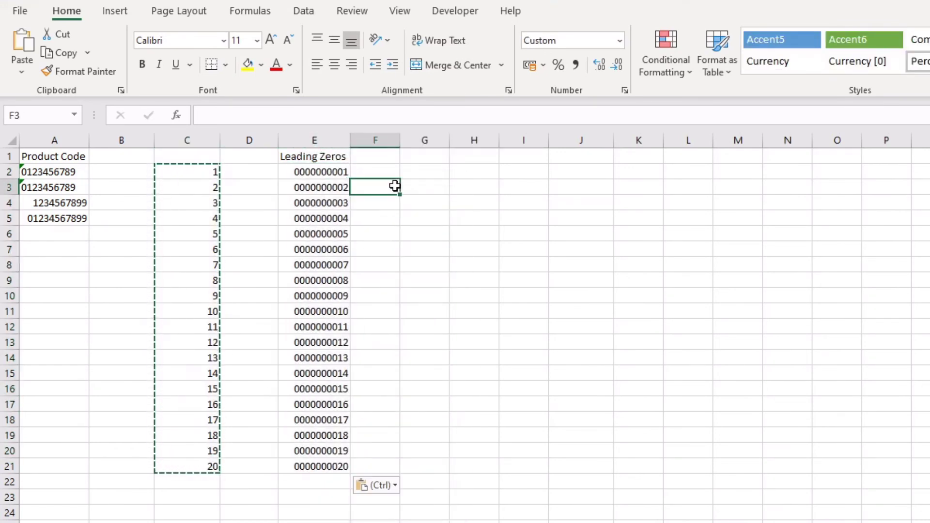
pyautogui.click(339, 508)
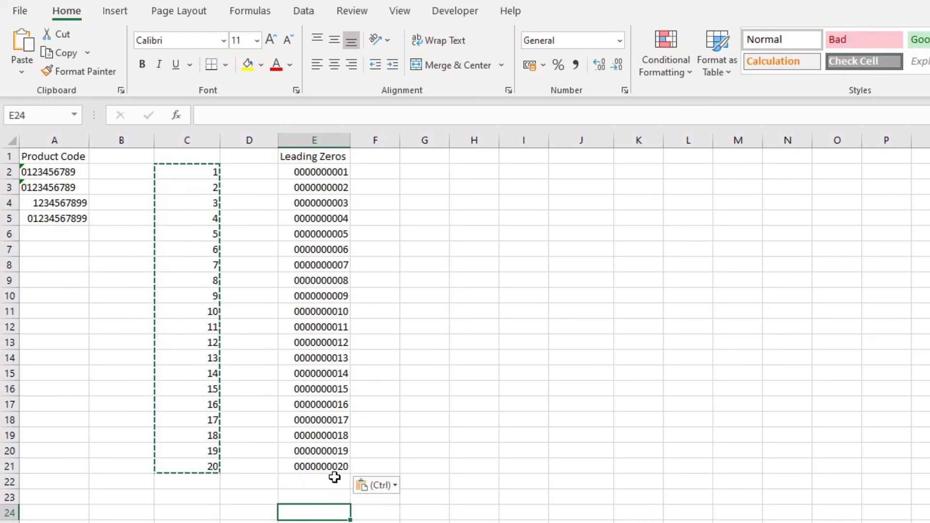
pyautogui.click(306, 466)
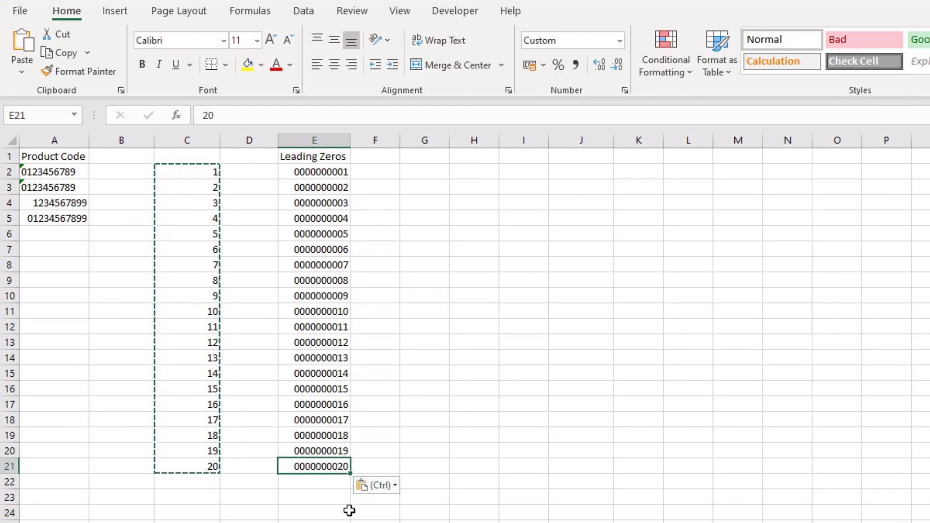
pyautogui.moveTo(307, 191); pyautogui.dragTo(320, 175)
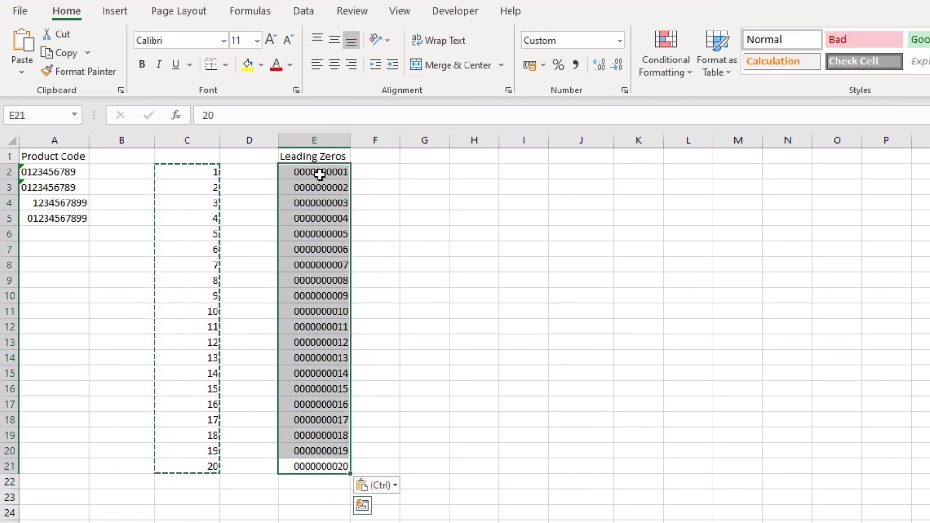
pyautogui.click(389, 155)
# - Enter the heading 'Method 2' in F1 and autofit column F to it
pyautogui.write('Method 2')
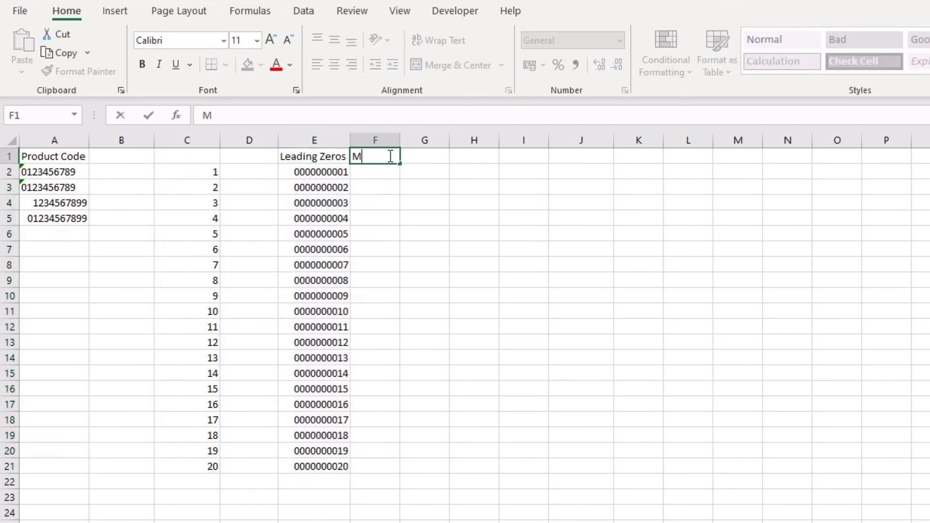
pyautogui.press('Return')
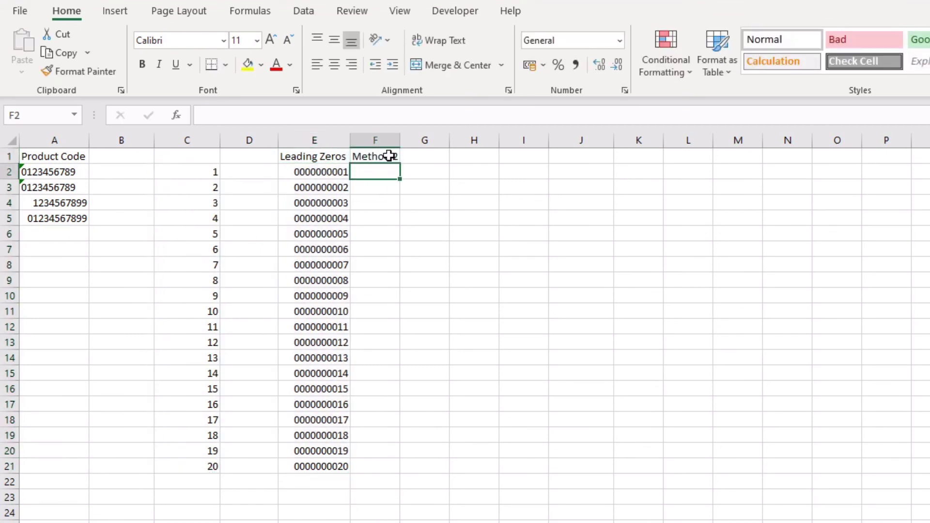
pyautogui.doubleClick(400, 140)
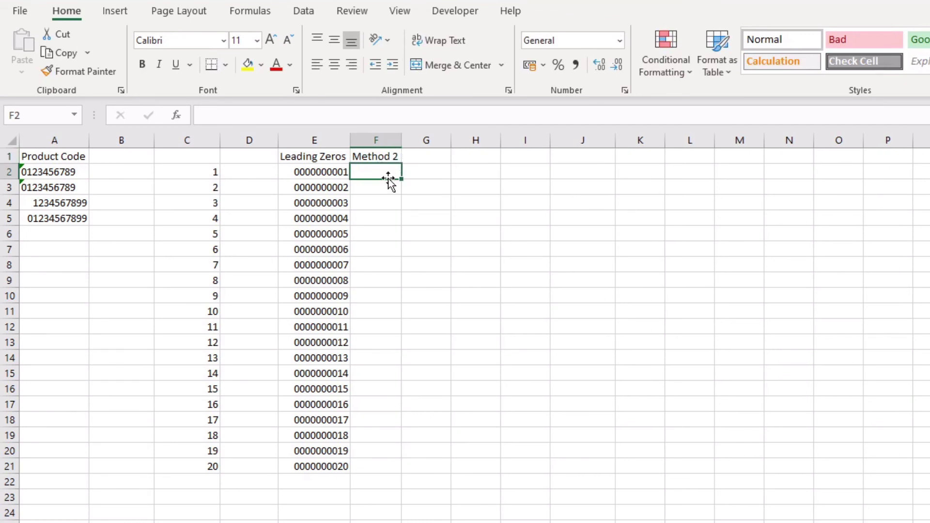
# - Apply the custom number format "0"# to cells F2:F21
pyautogui.moveTo(379, 171); pyautogui.dragTo(375, 464)
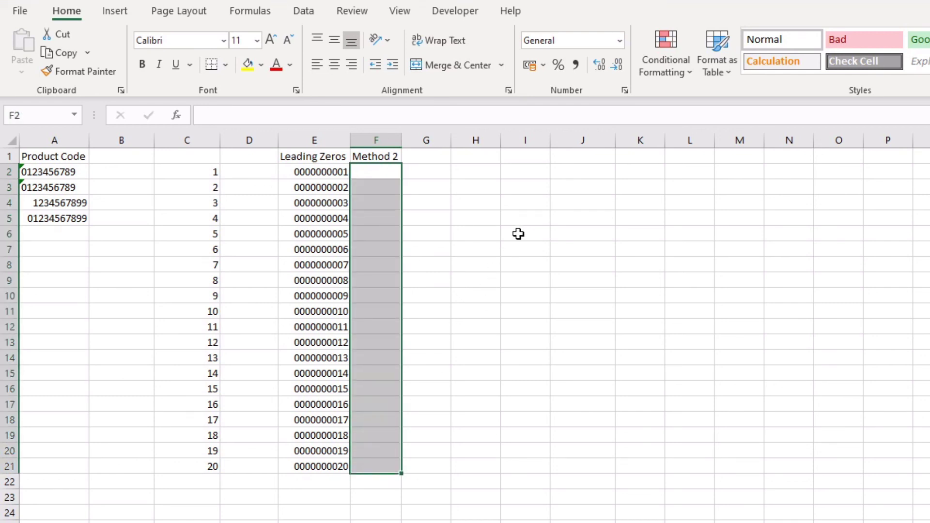
pyautogui.click(625, 90)
pyautogui.moveTo(529, 190); pyautogui.dragTo(583, 182)
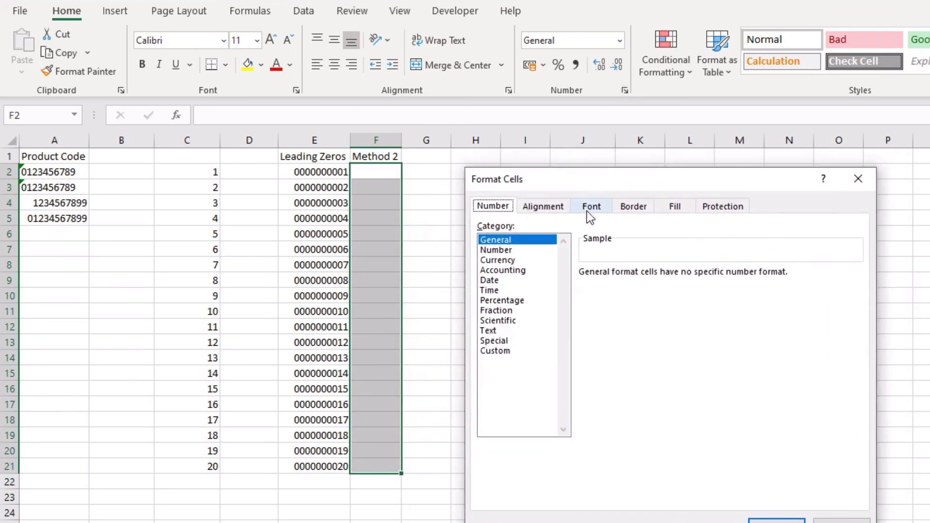
pyautogui.click(495, 351)
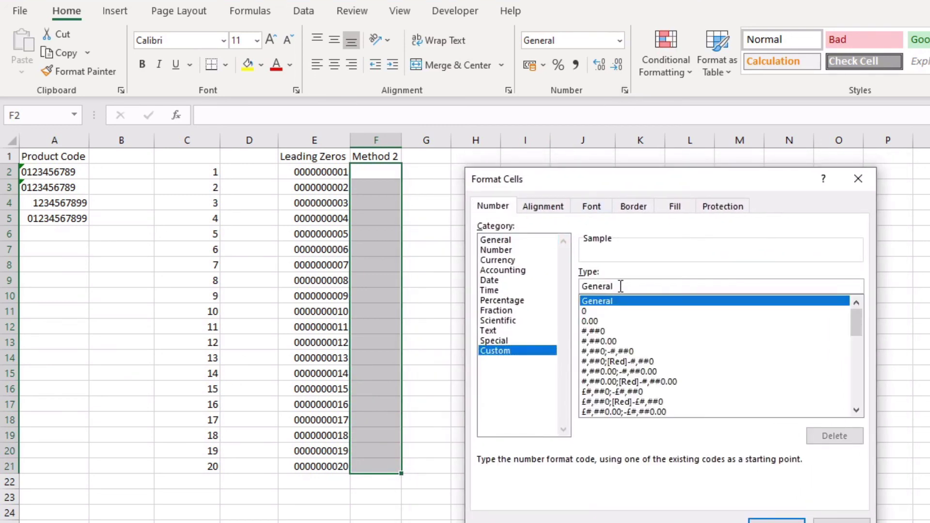
pyautogui.moveTo(632, 285); pyautogui.dragTo(563, 285)
pyautogui.press('BackSpace')
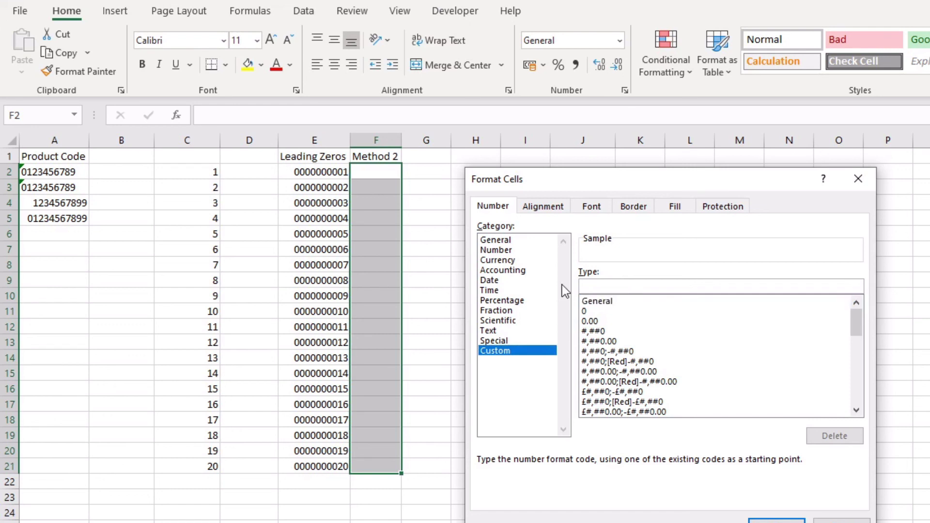
pyautogui.write('"0"#')
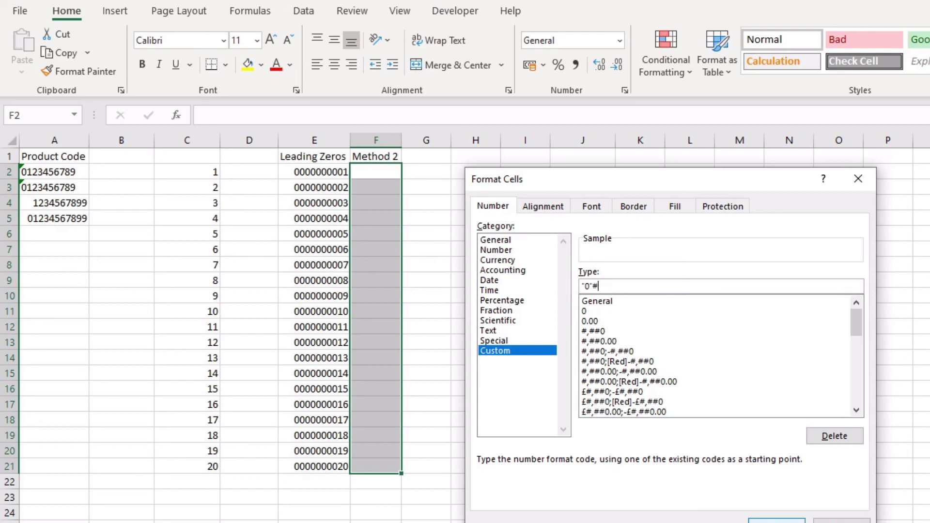
pyautogui.press('Return')
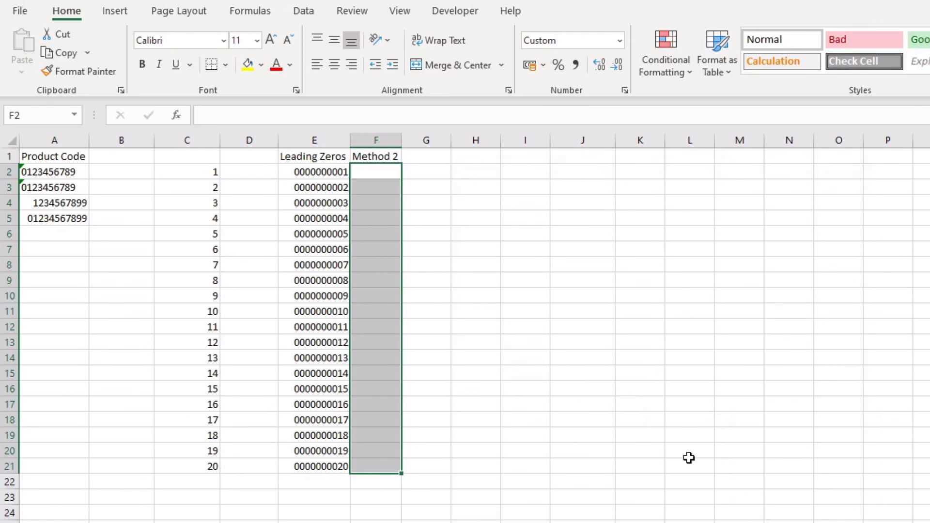
# - Copy the numbers 1–20 from C2:C21 and paste them as values into F2:F21
pyautogui.click(210, 171)
pyautogui.moveTo(209, 172); pyautogui.dragTo(208, 466)
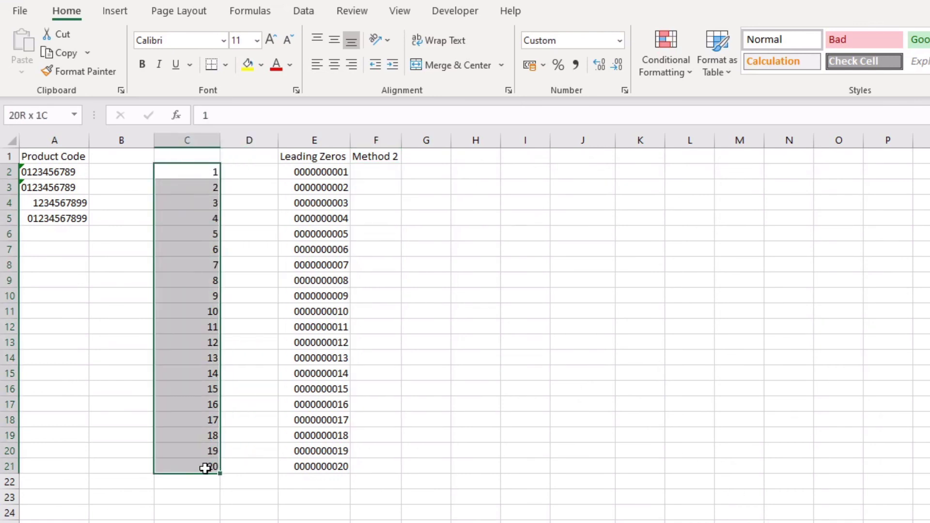
pyautogui.hotkey('ctrl', 'c')
pyautogui.click(362, 173)
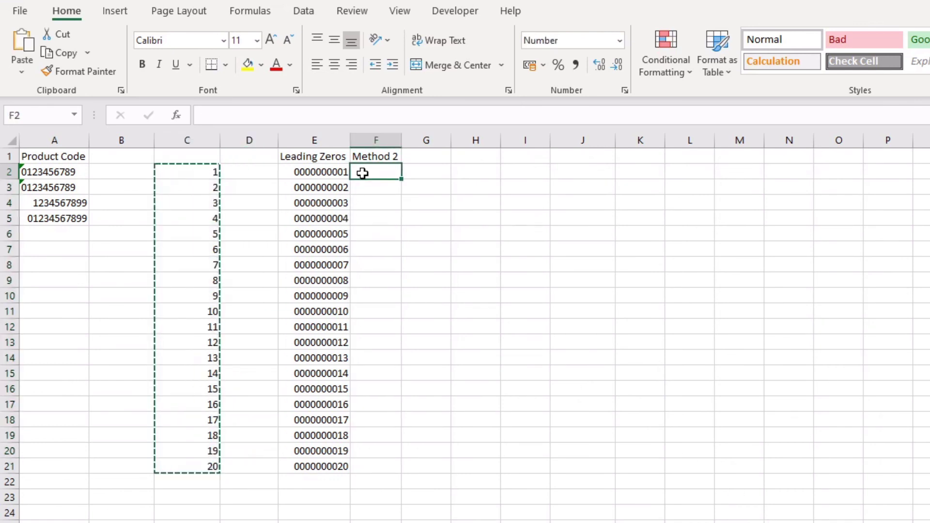
pyautogui.rightClick(363, 173)
pyautogui.click(430, 258)
pyautogui.click(453, 279)
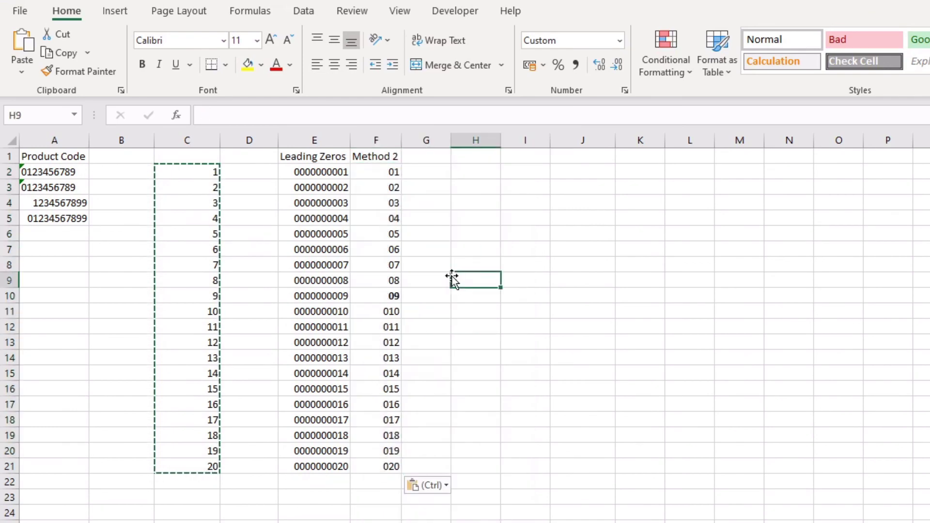